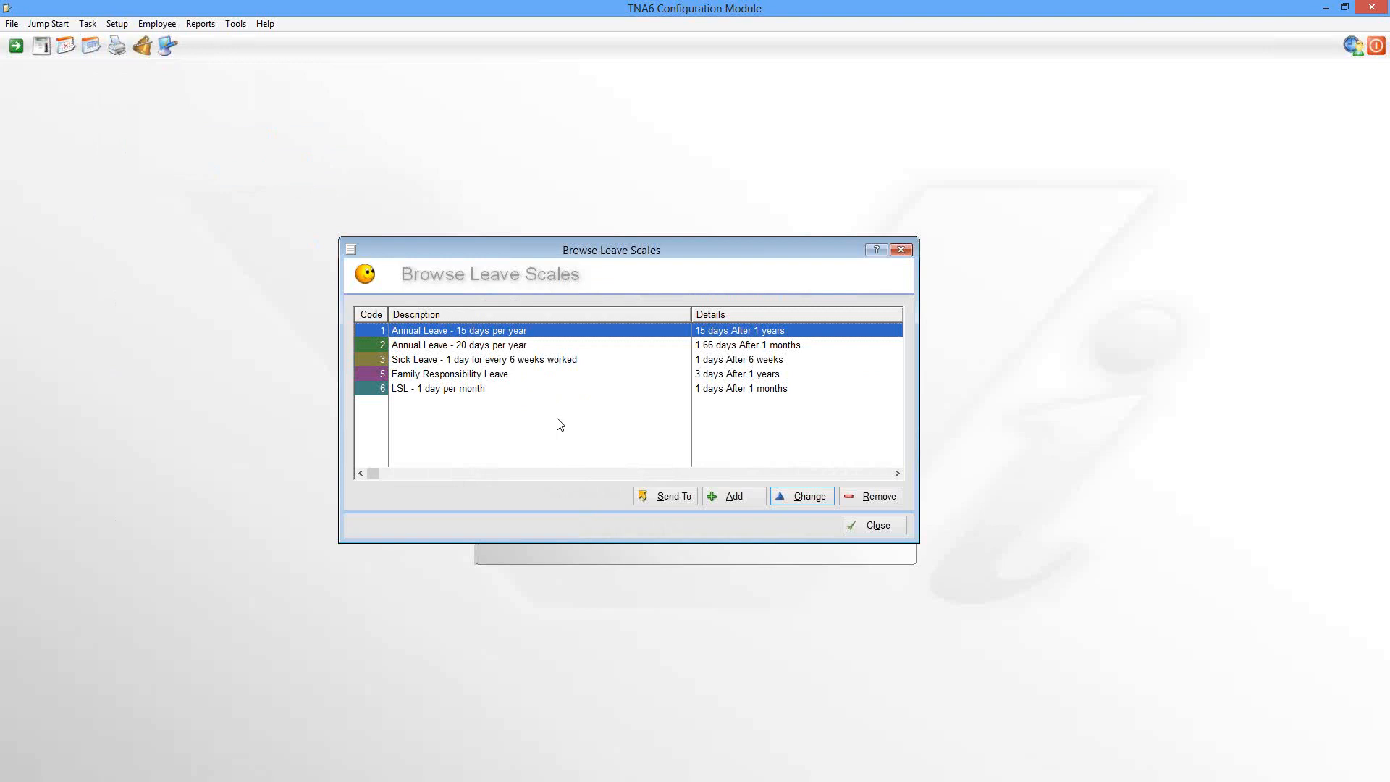
# Step: Start adding a new leave scale, code 7, from the Browse Leave Scales list
pyautogui.click(744, 497)
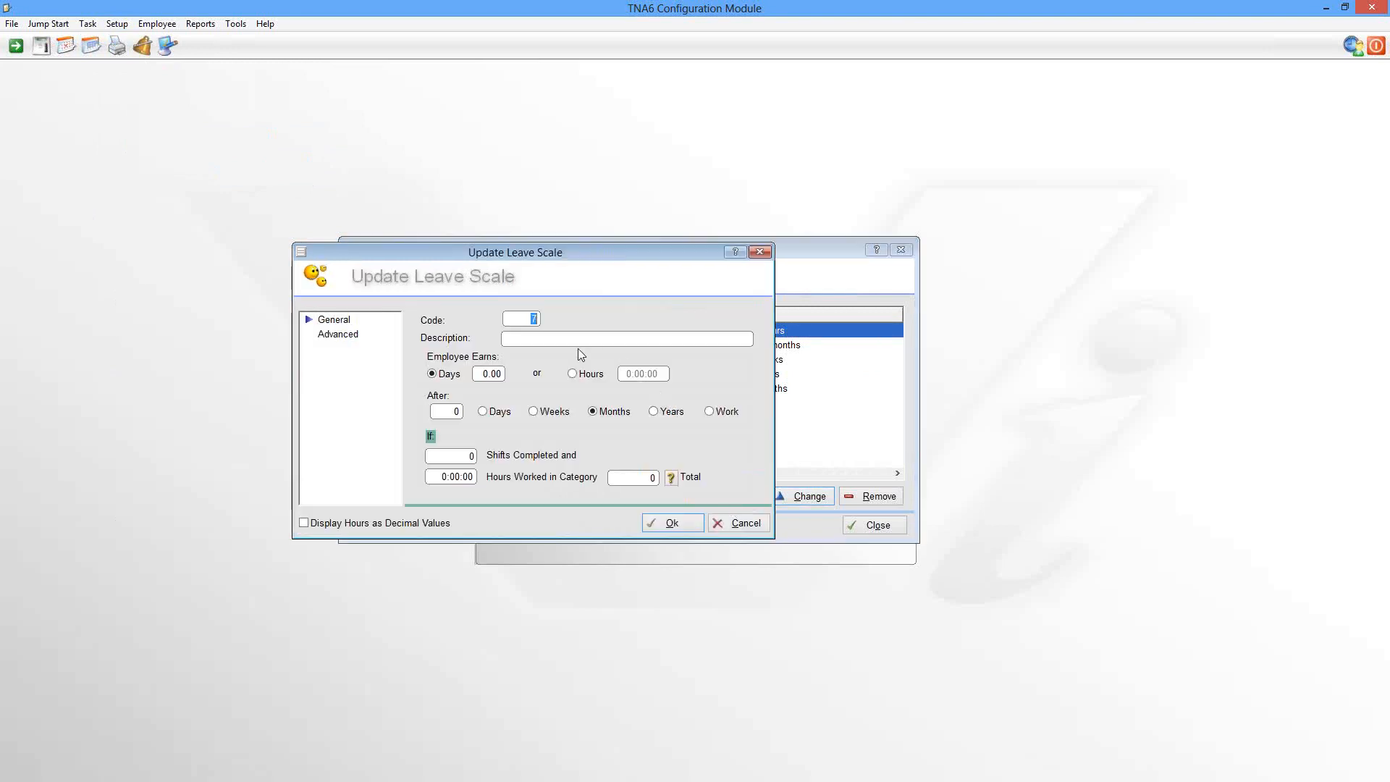
# Step: Describe scale 7 as '30 days Sick over 3 years', earning 30 days, with the waiting period counted in years
pyautogui.click(559, 340)
pyautogui.write('30 days Sick over 3 years')
pyautogui.click(479, 373)
pyautogui.doubleClick(479, 373)
pyautogui.write('30')
pyautogui.click(654, 412)
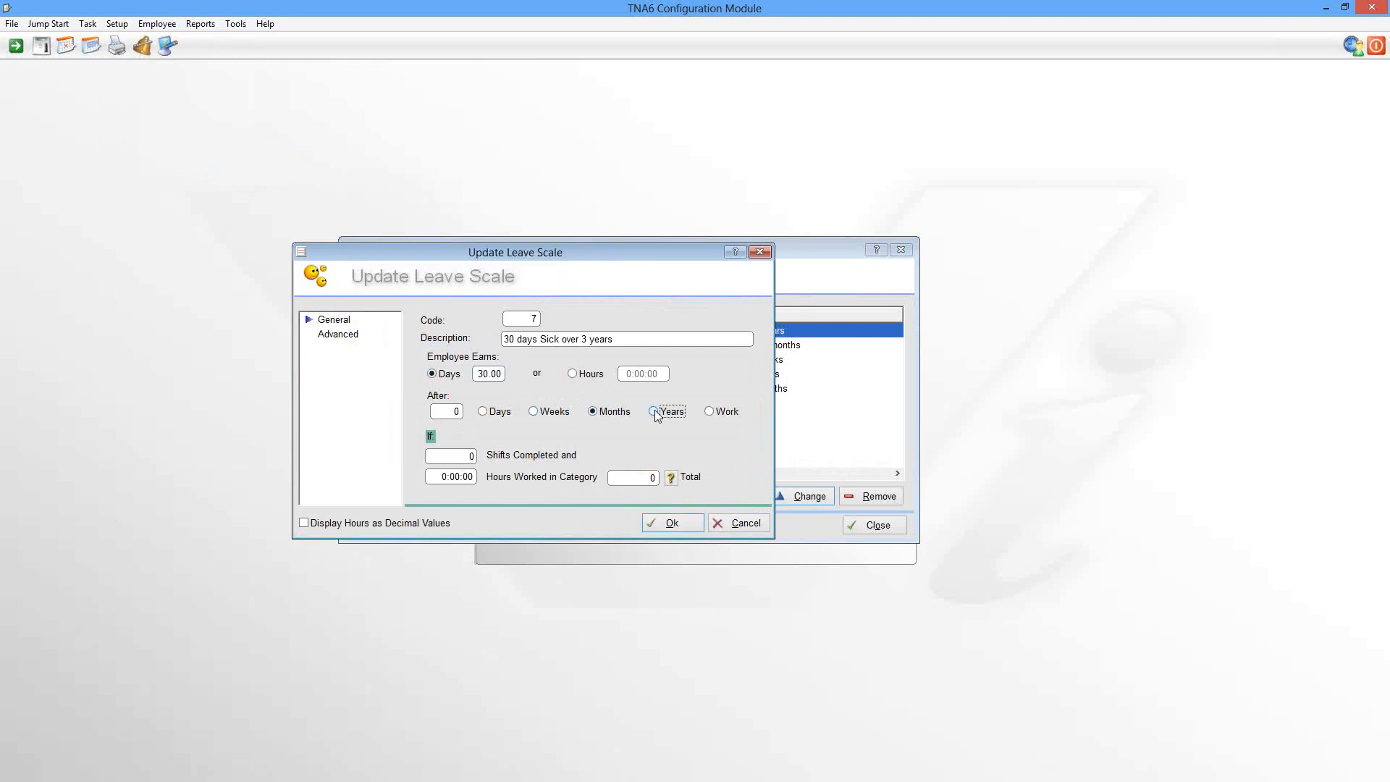
pyautogui.click(434, 412)
# Step: Set the waiting period to 3 years and leave the Hours Worked time category unset
pyautogui.write('1')
pyautogui.click(671, 477)
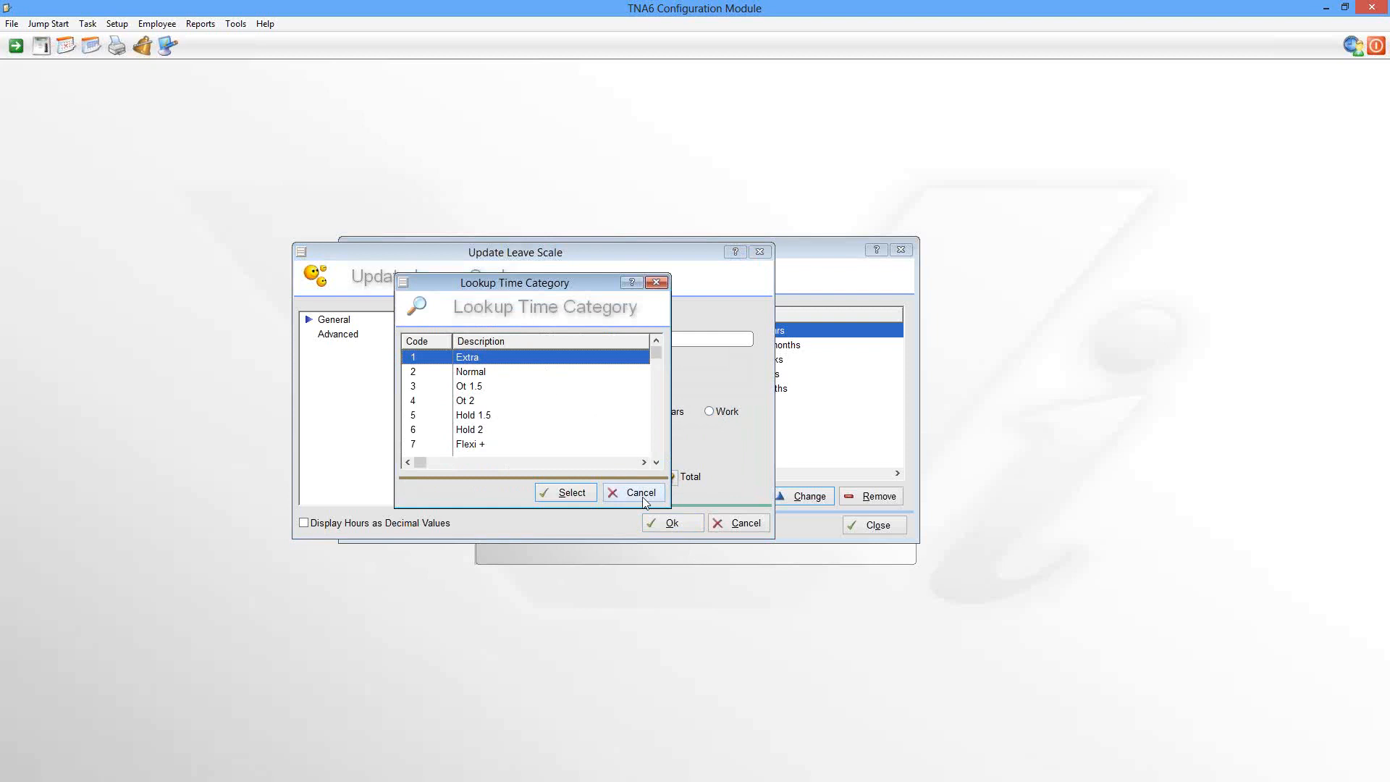
pyautogui.click(642, 497)
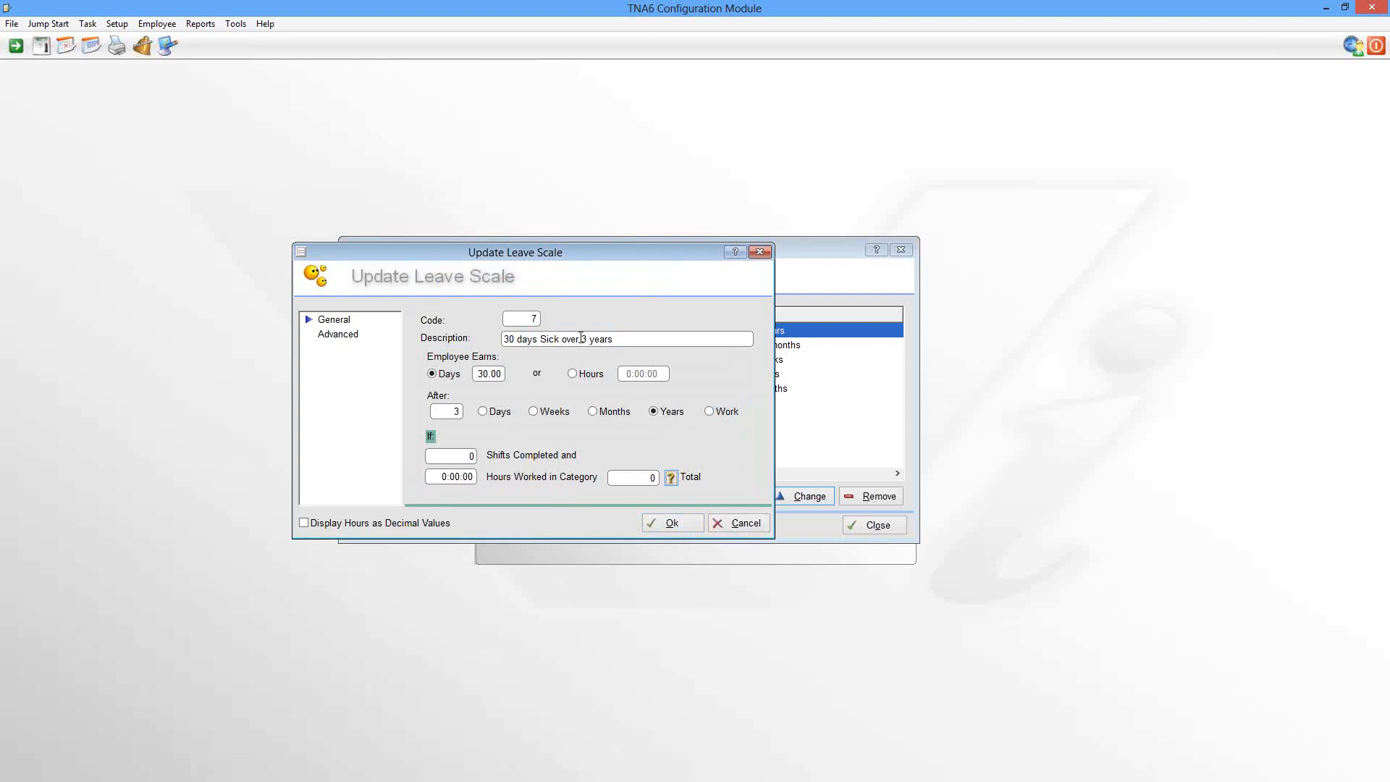
# Step: In scale 7's advanced settings, make leave accrue at the start of the cycle
pyautogui.click(343, 337)
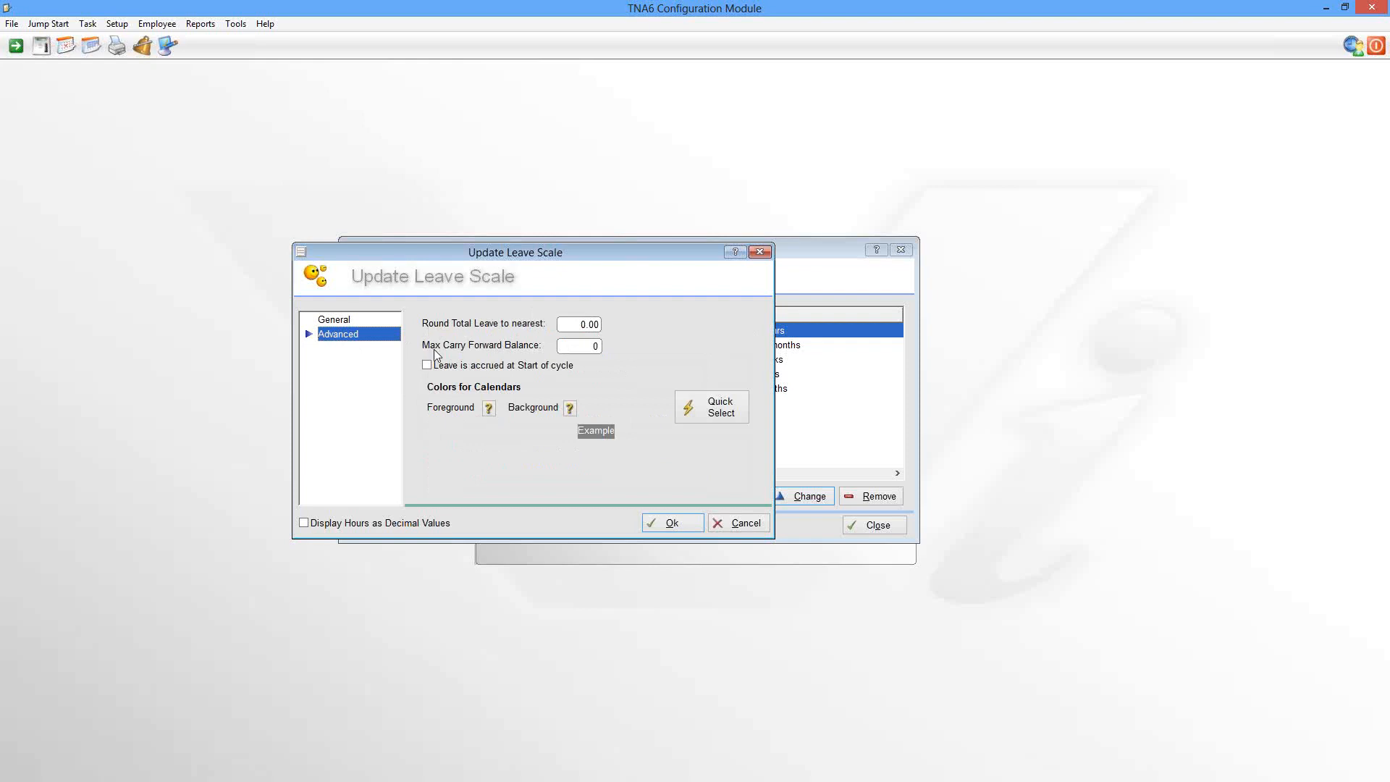
pyautogui.click(588, 346)
pyautogui.click(428, 367)
pyautogui.click(334, 321)
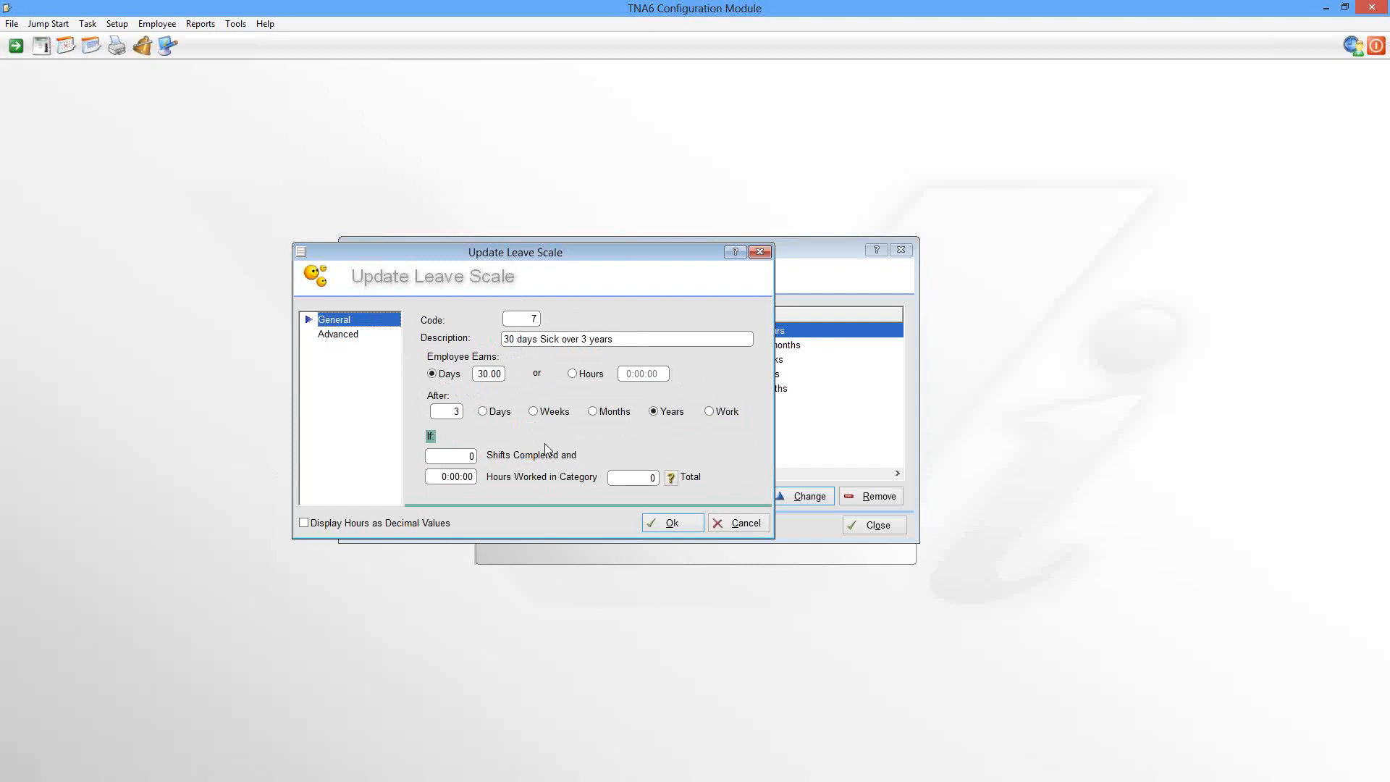
# Step: Save leave scale 7, then reopen it for review and close it without saving changes
pyautogui.click(667, 524)
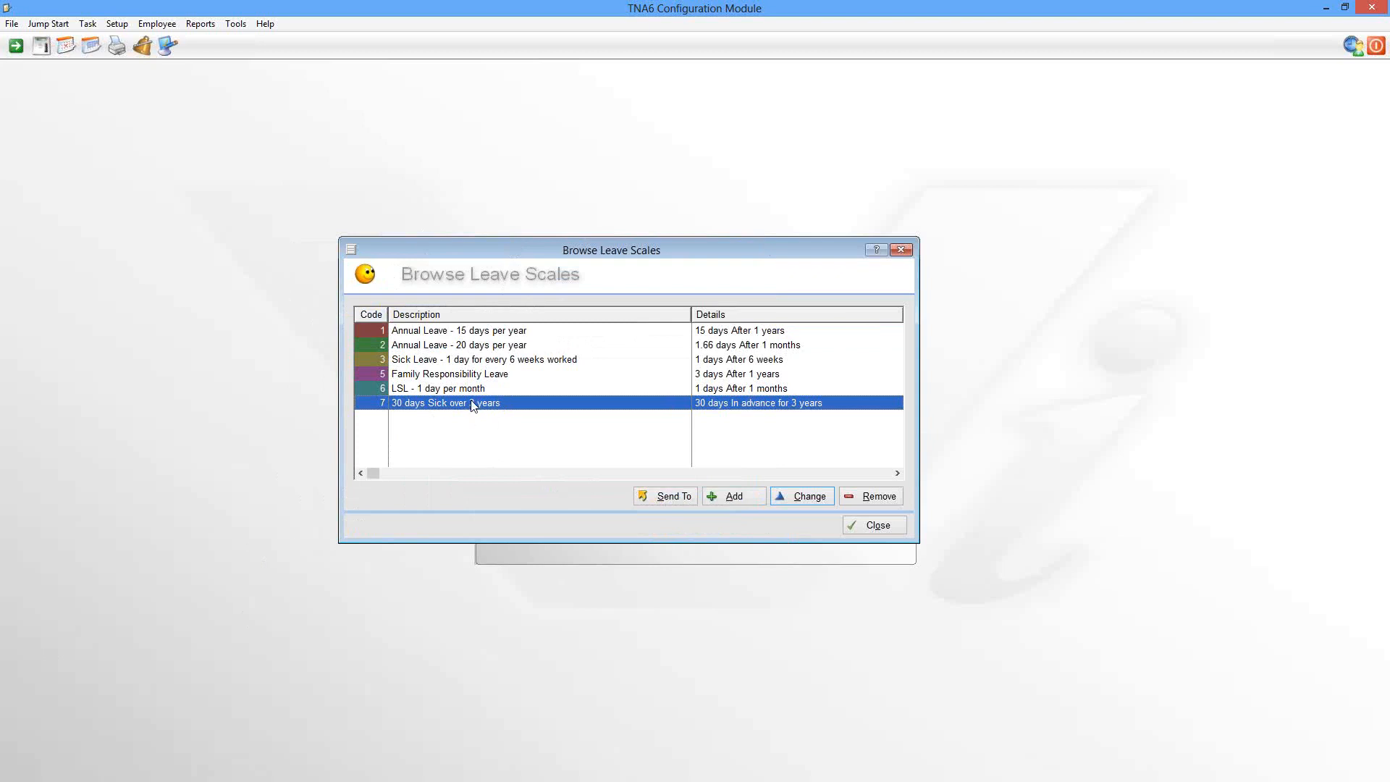
pyautogui.click(814, 498)
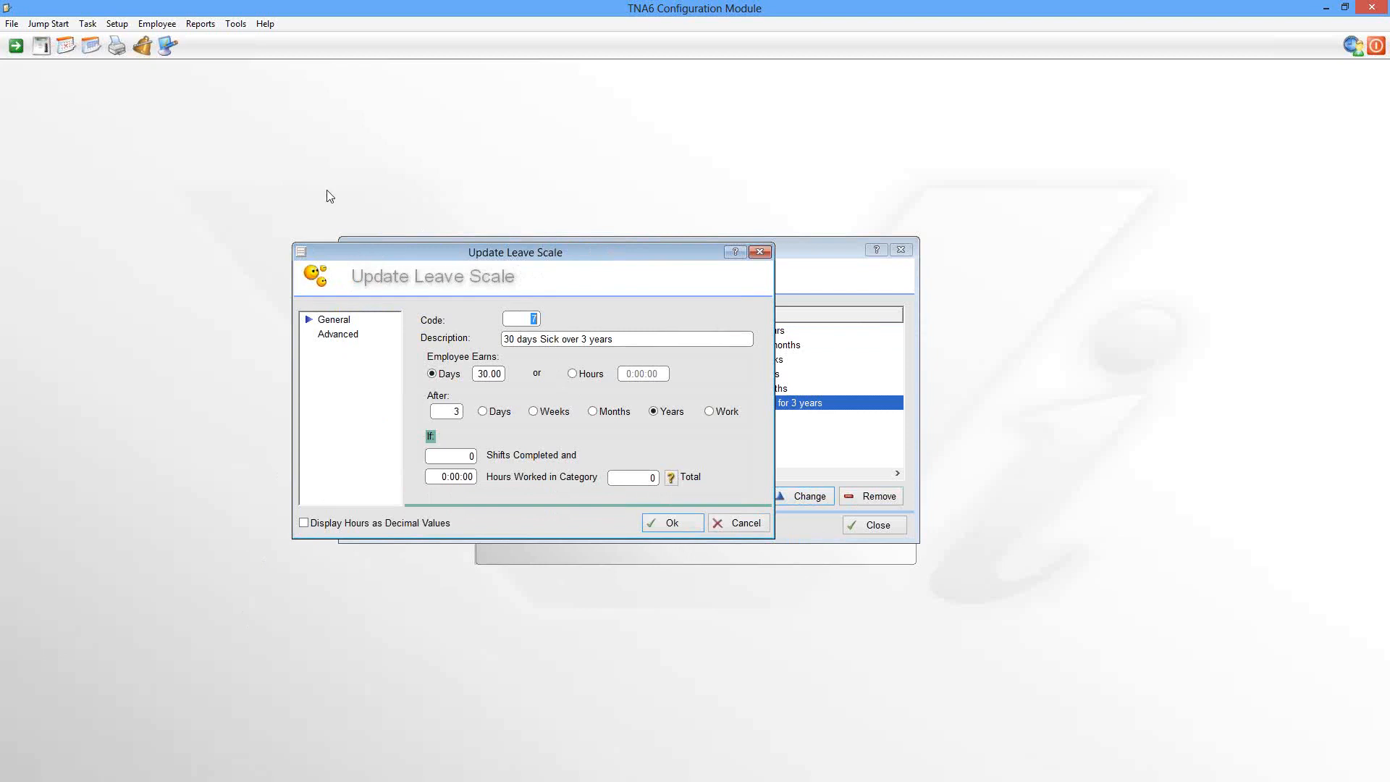
pyautogui.click(734, 525)
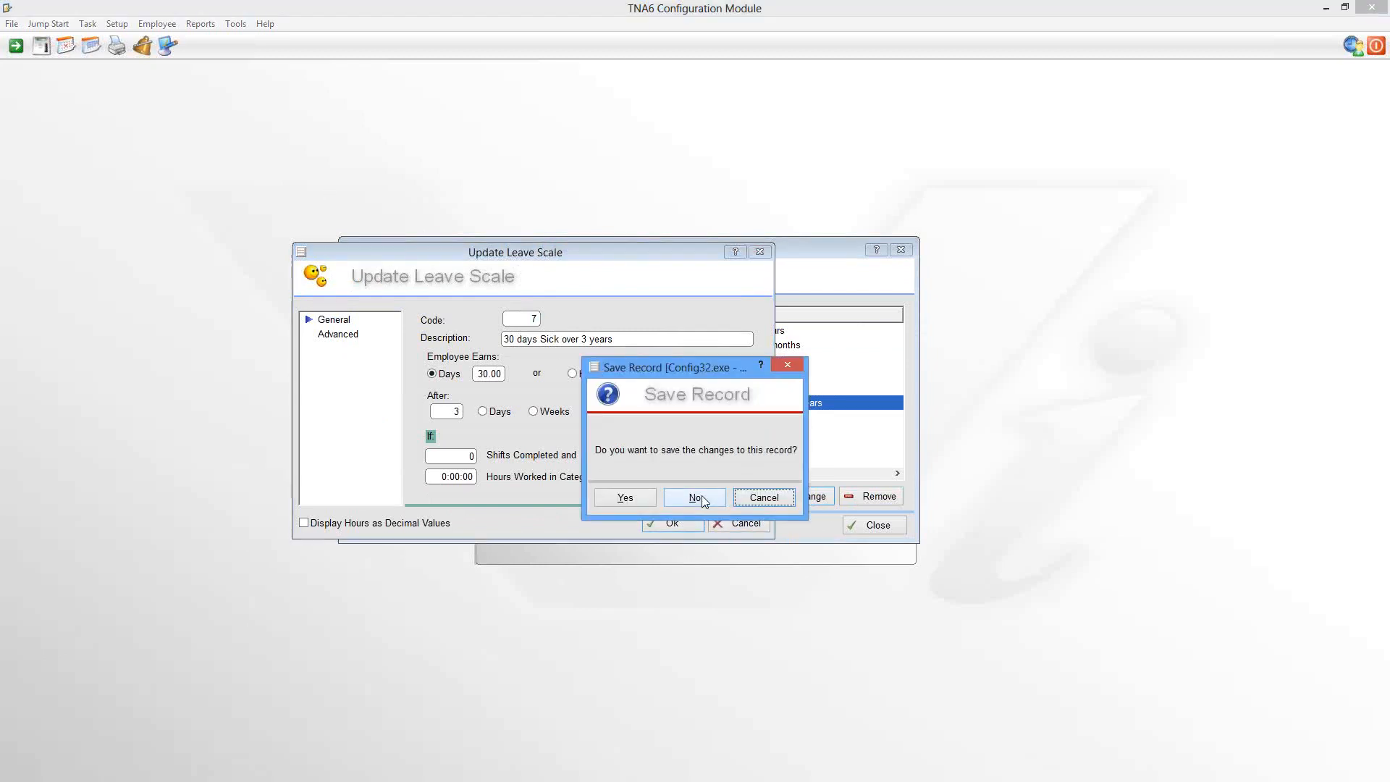
pyautogui.click(696, 498)
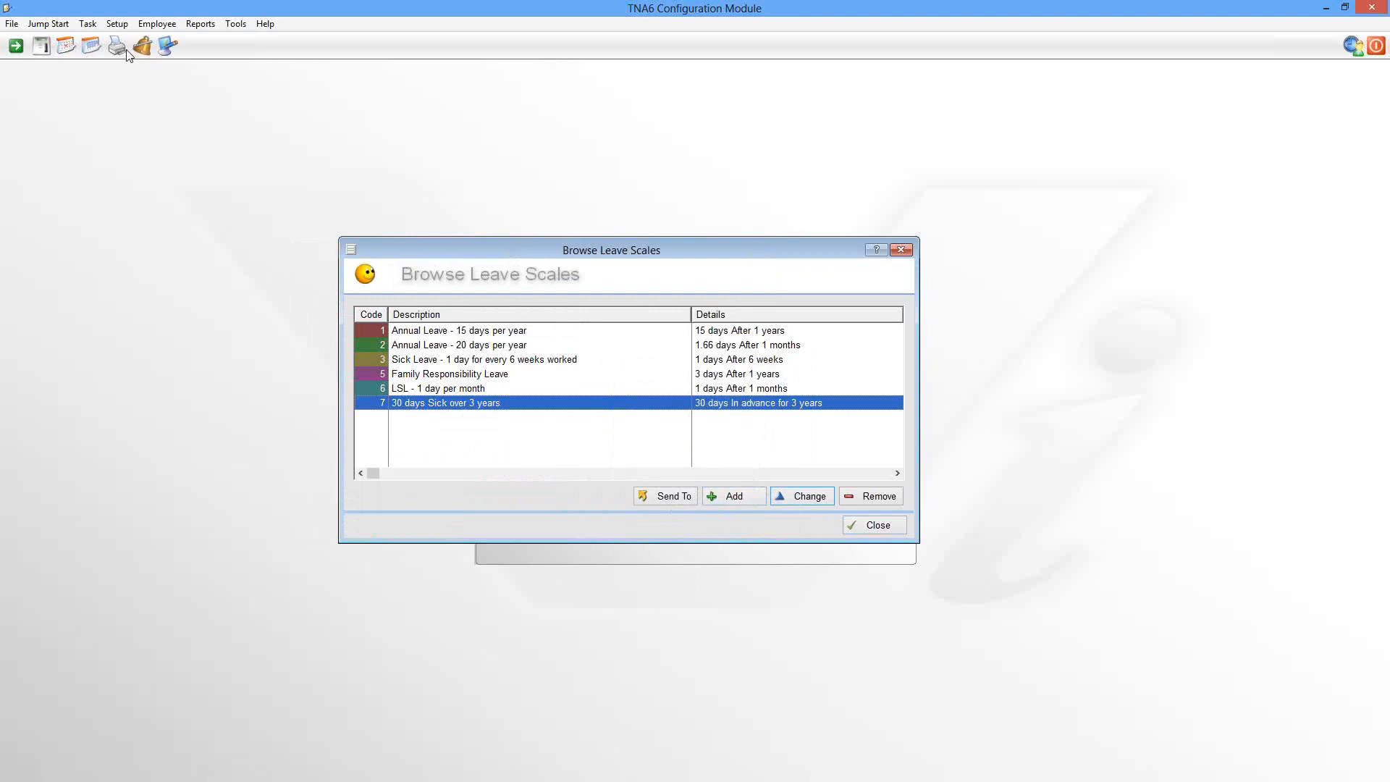
# Step: View the Leave Types list, close it and the leave scales list, then switch to the User Module
pyautogui.click(117, 24)
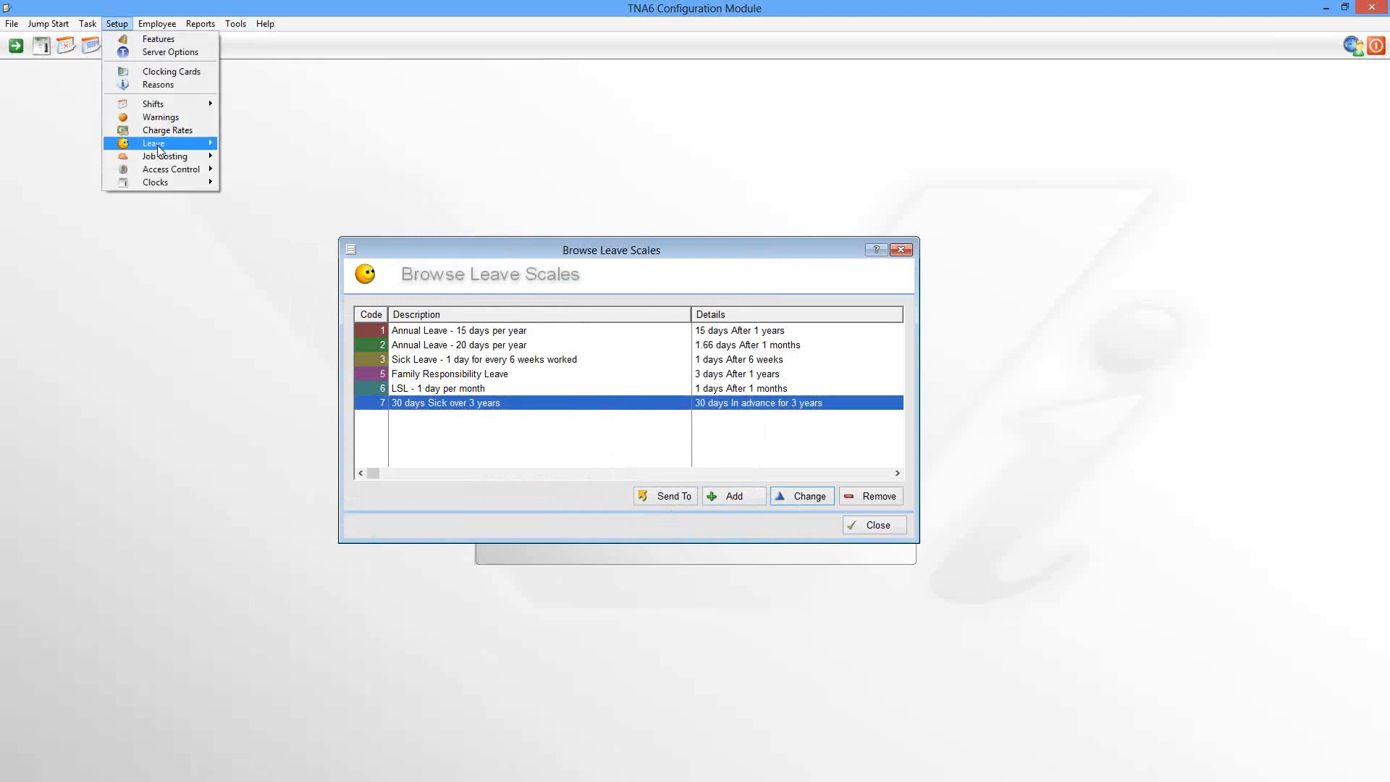
pyautogui.moveTo(159, 149)
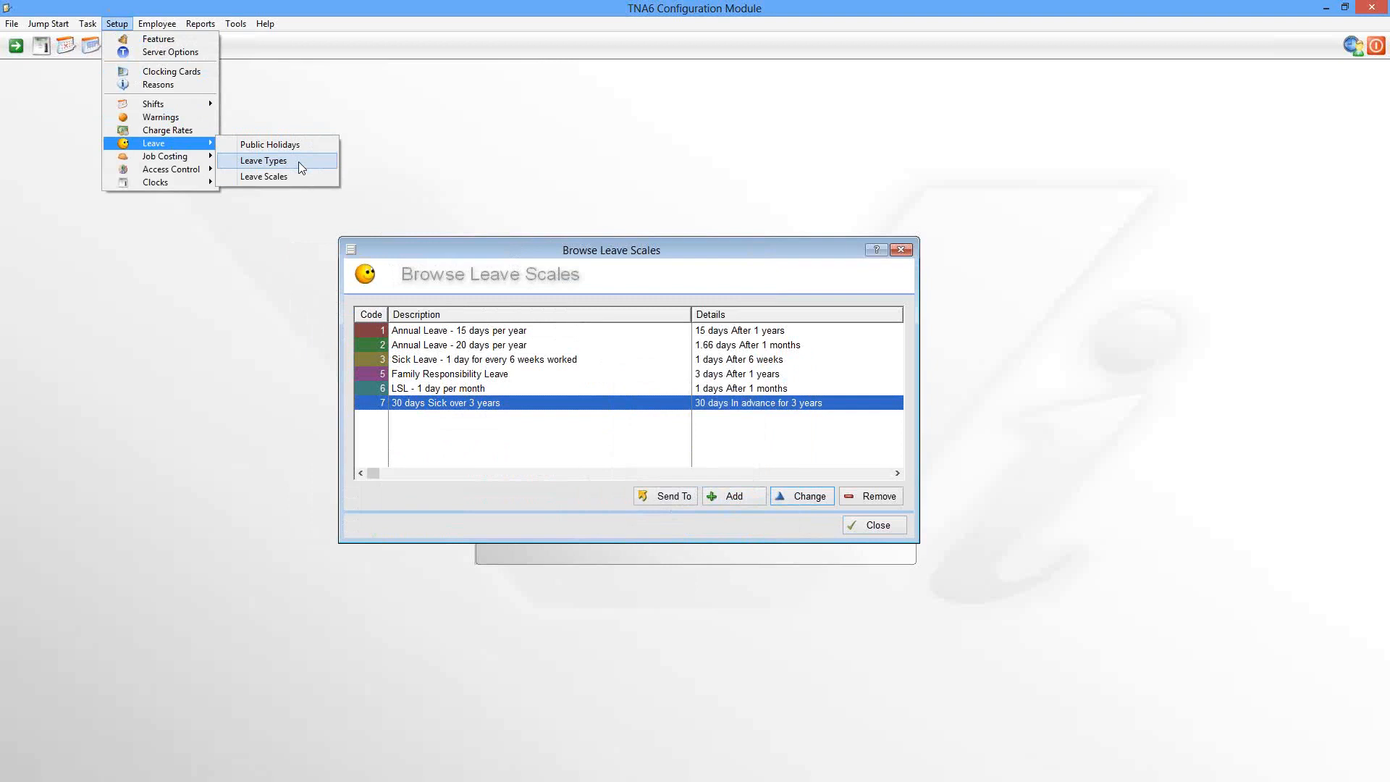
pyautogui.click(298, 162)
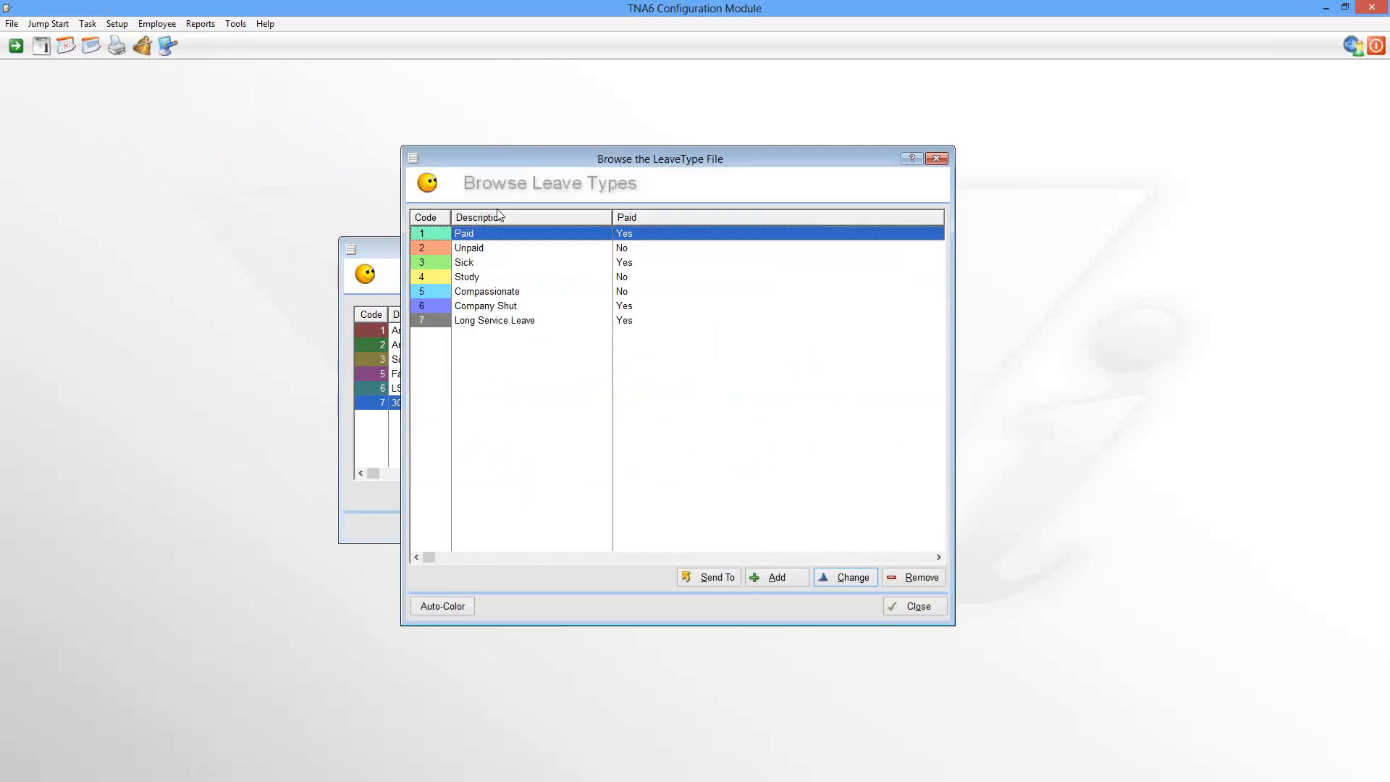
pyautogui.click(915, 608)
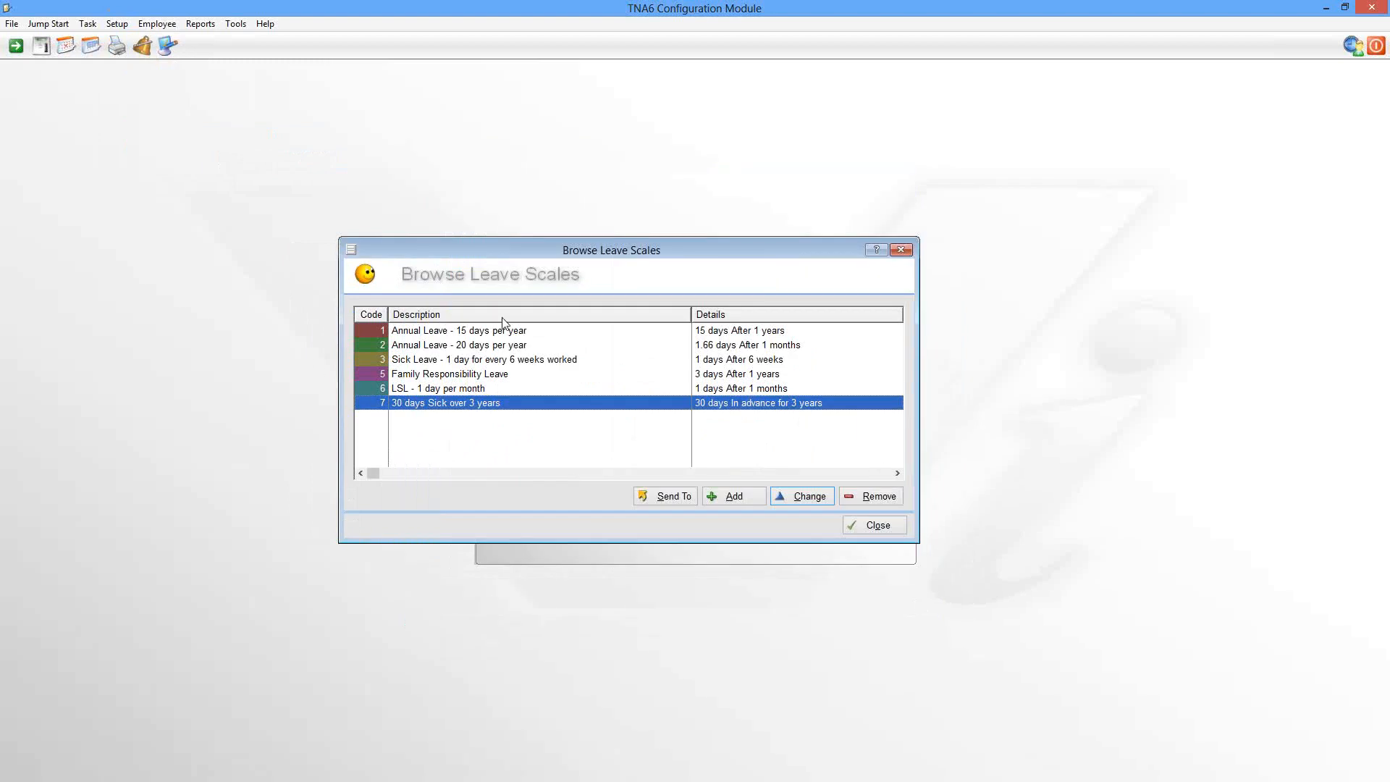
pyautogui.click(896, 529)
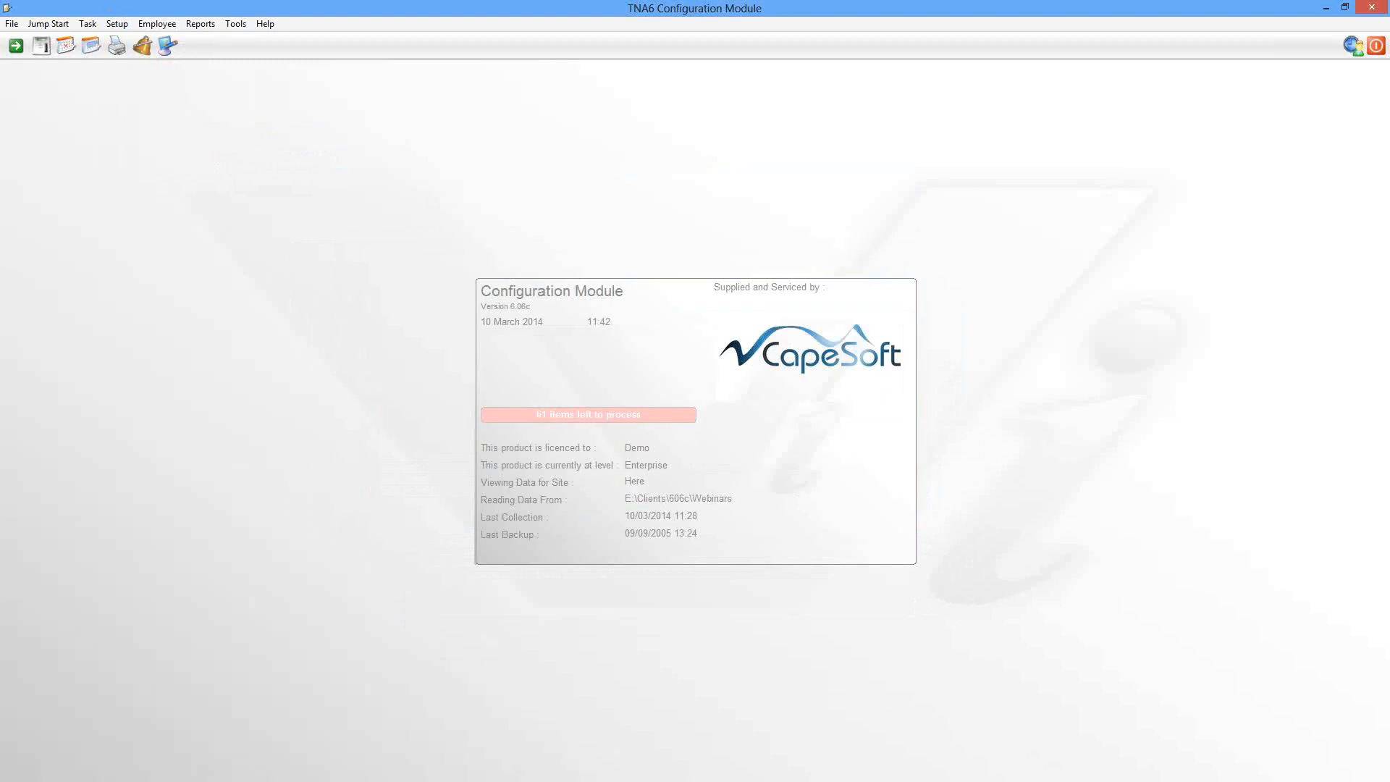
pyautogui.hotkey('alt', 'Tab')
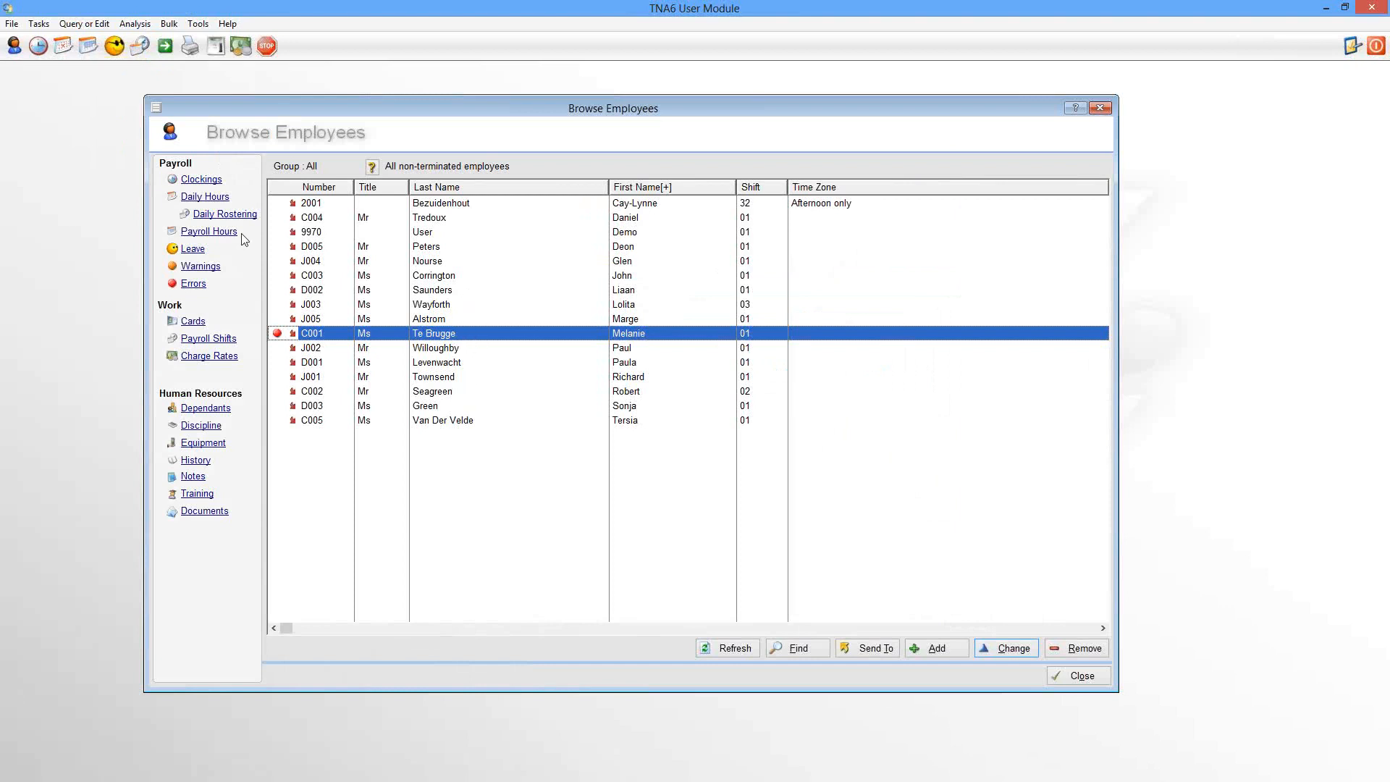
# Step: Open the employee's leave records from the Browse Employees list
pyautogui.click(194, 249)
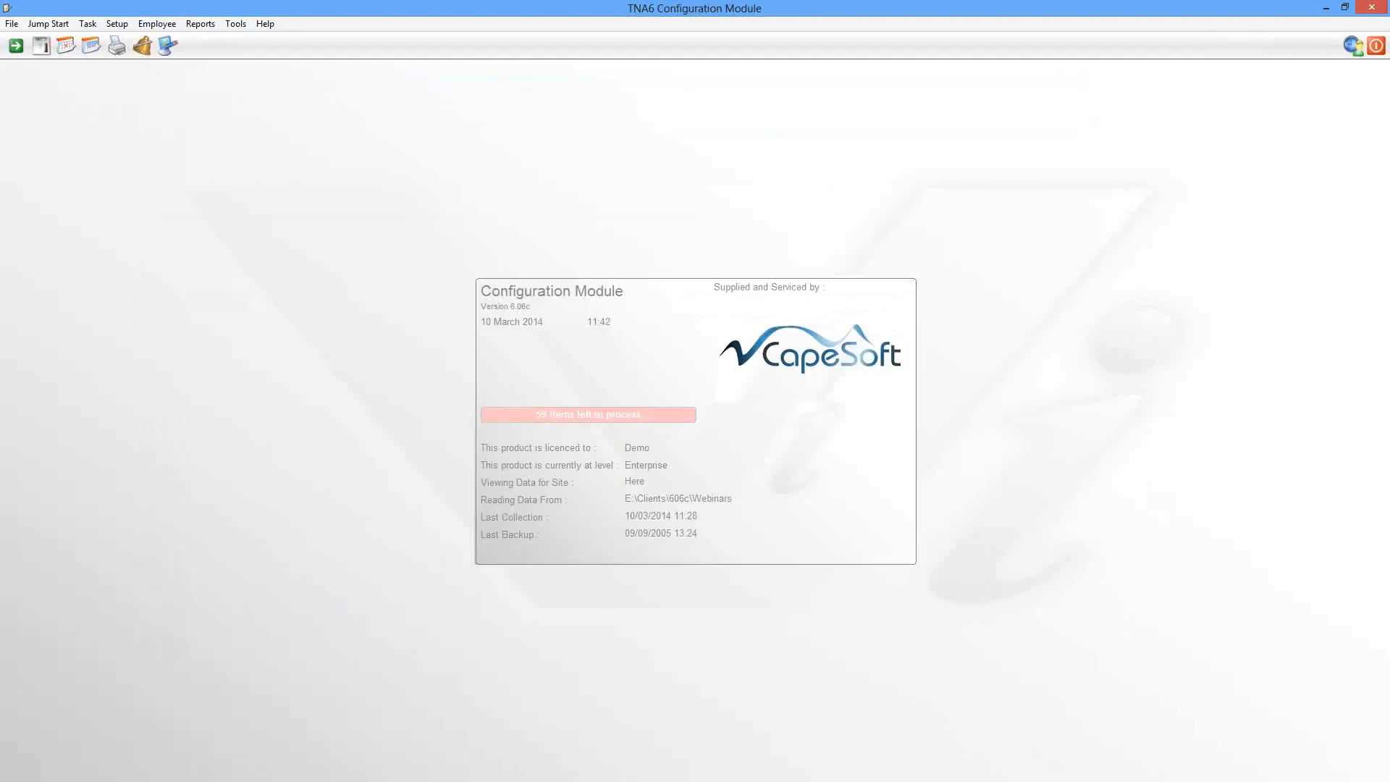
# Step: Review the Leave feature settings in the Configuration Module and cancel without changes
pyautogui.click(142, 48)
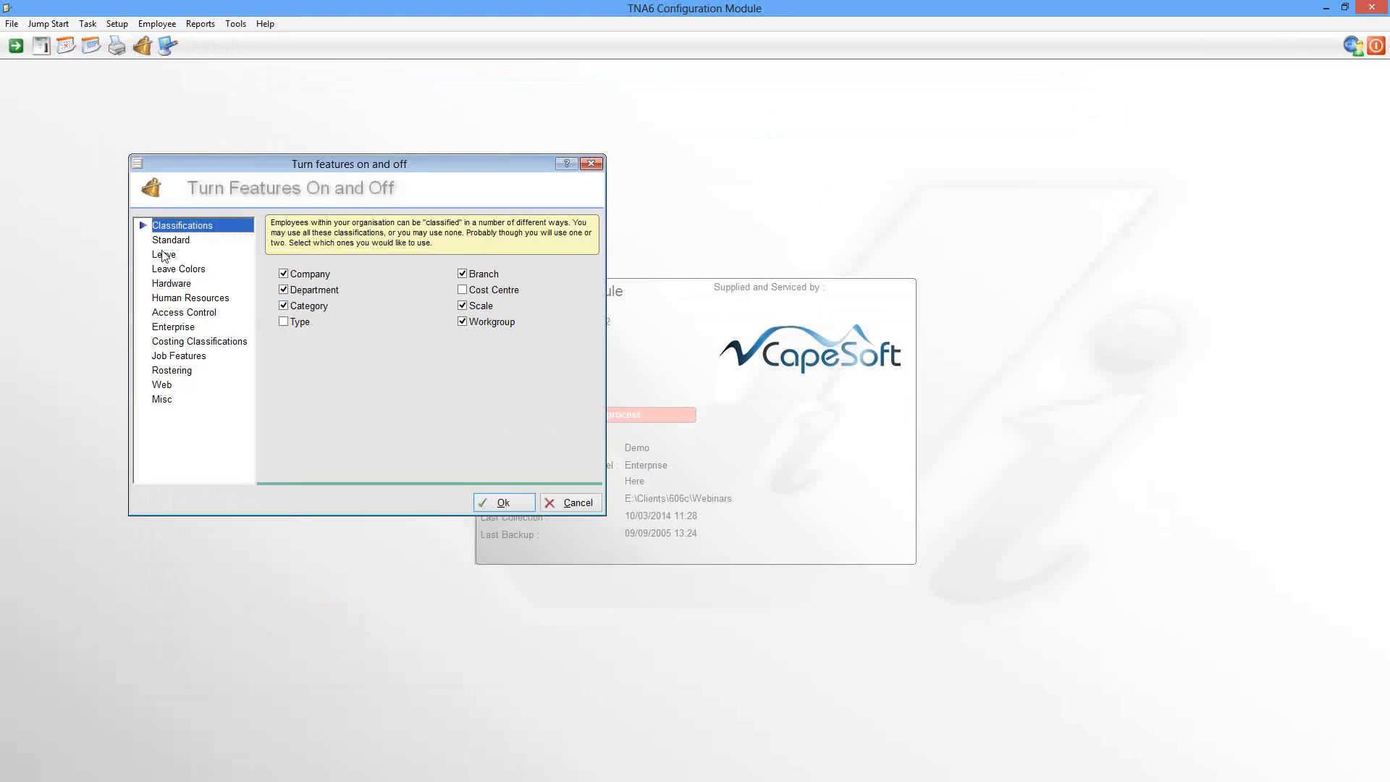
pyautogui.click(159, 257)
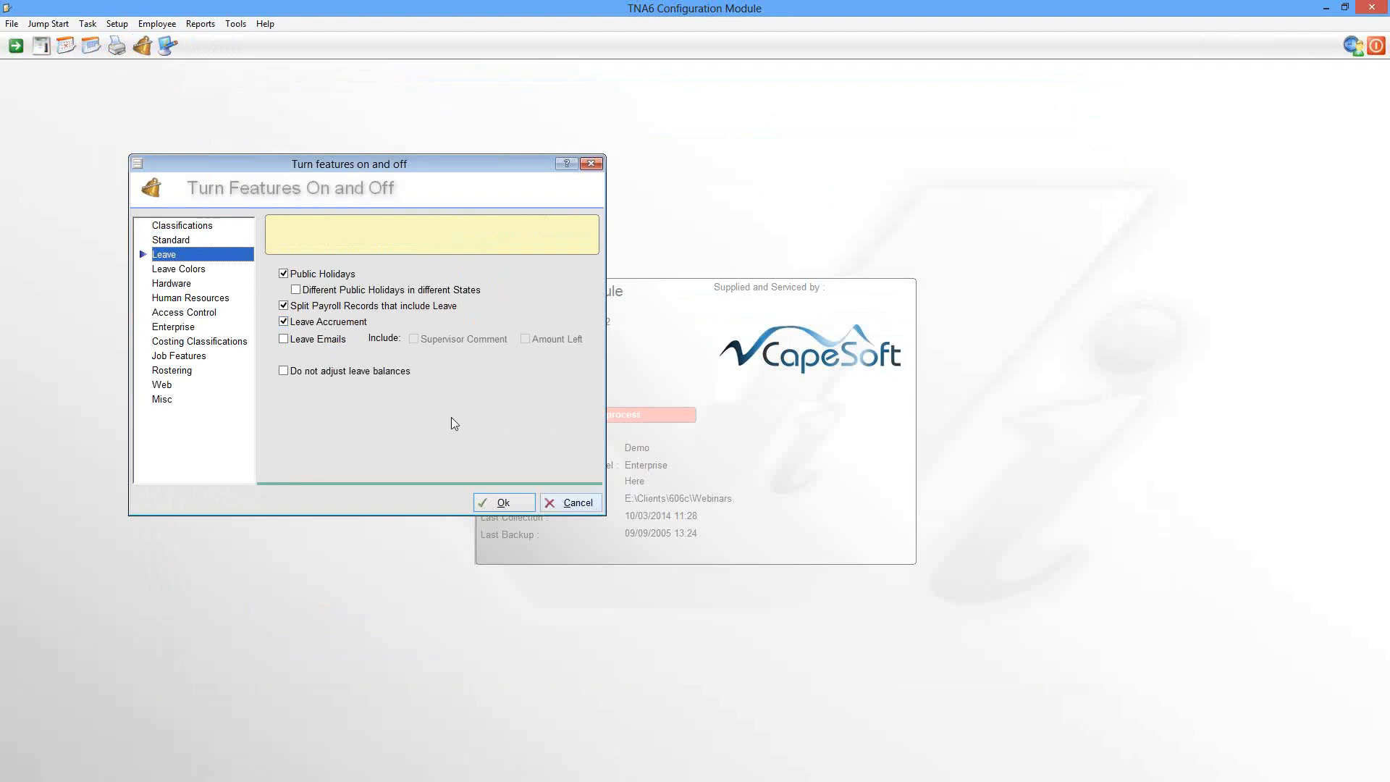
pyautogui.click(577, 505)
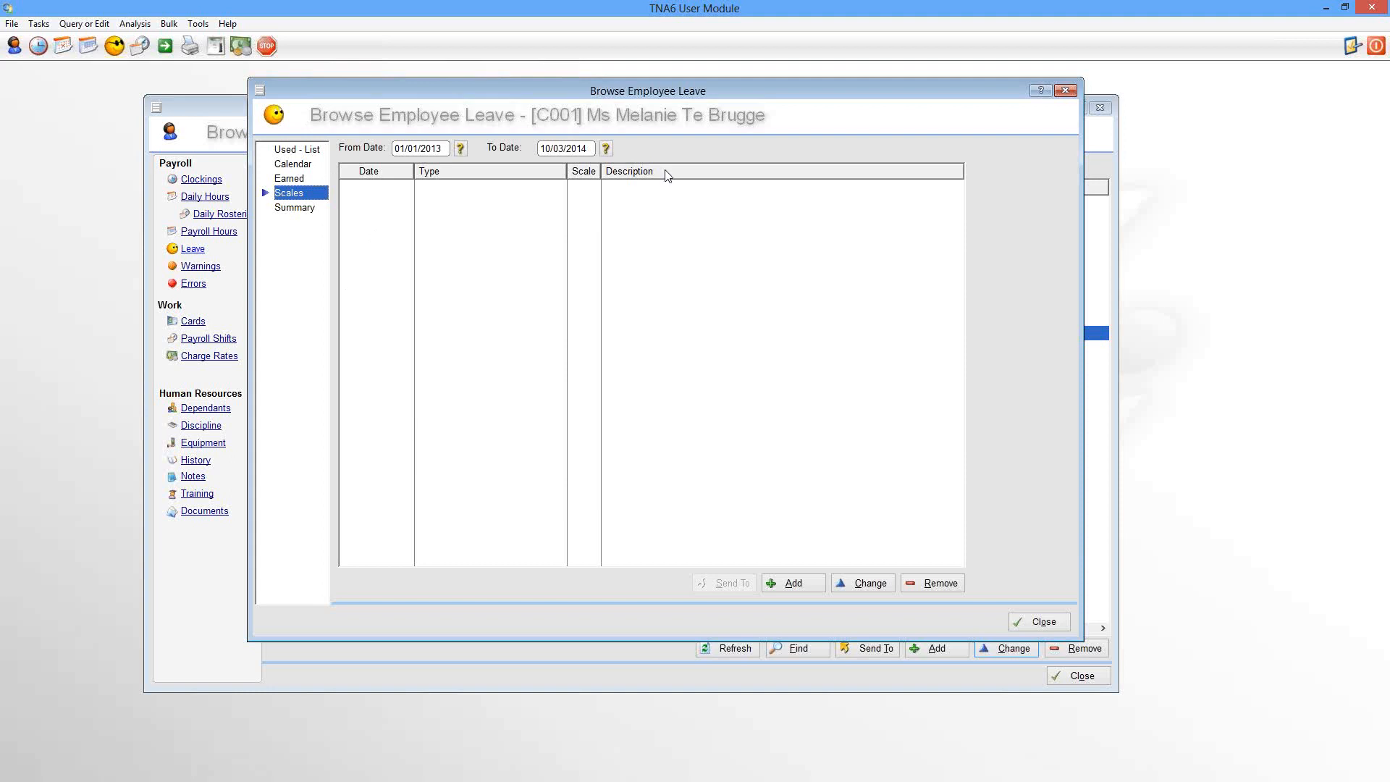
# Step: Add a new leave scale entry for the employee starting 01/01/2014
pyautogui.click(787, 586)
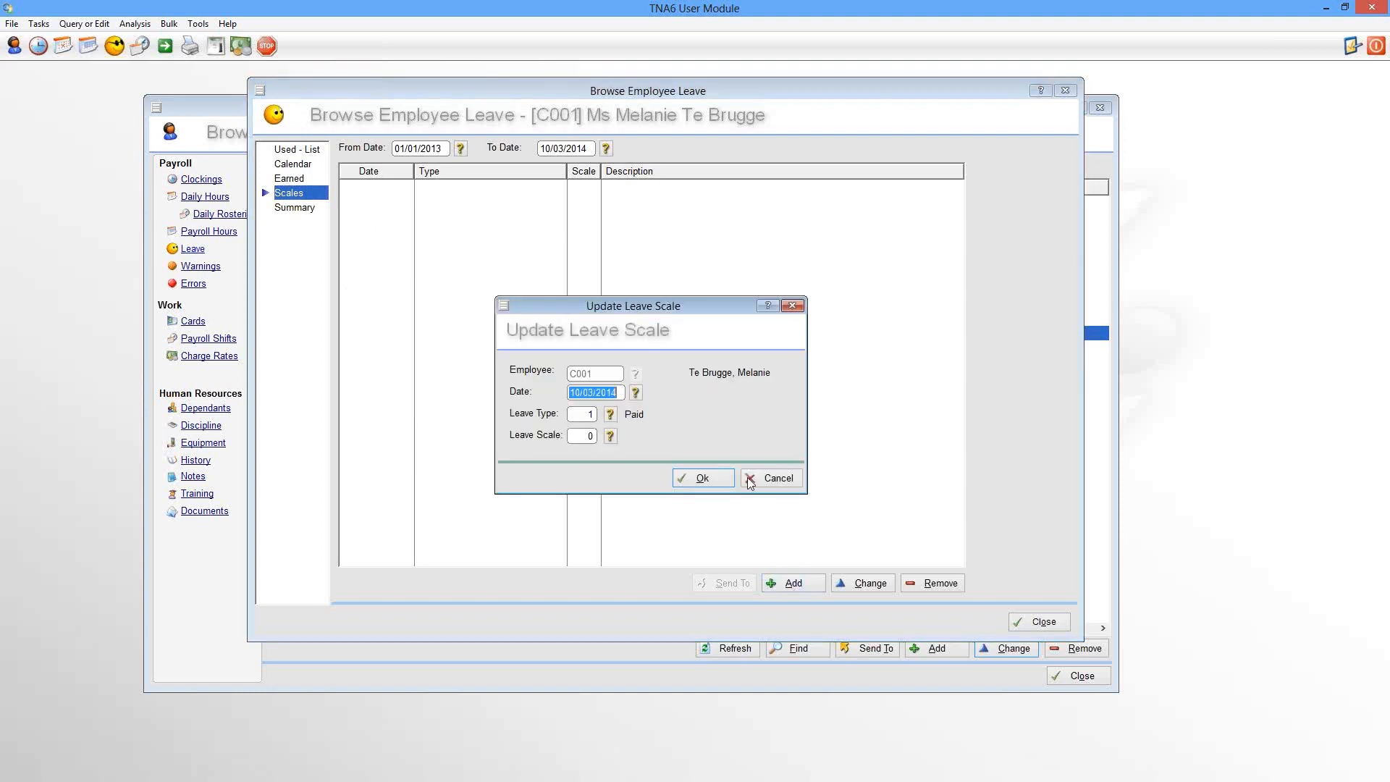
pyautogui.click(635, 392)
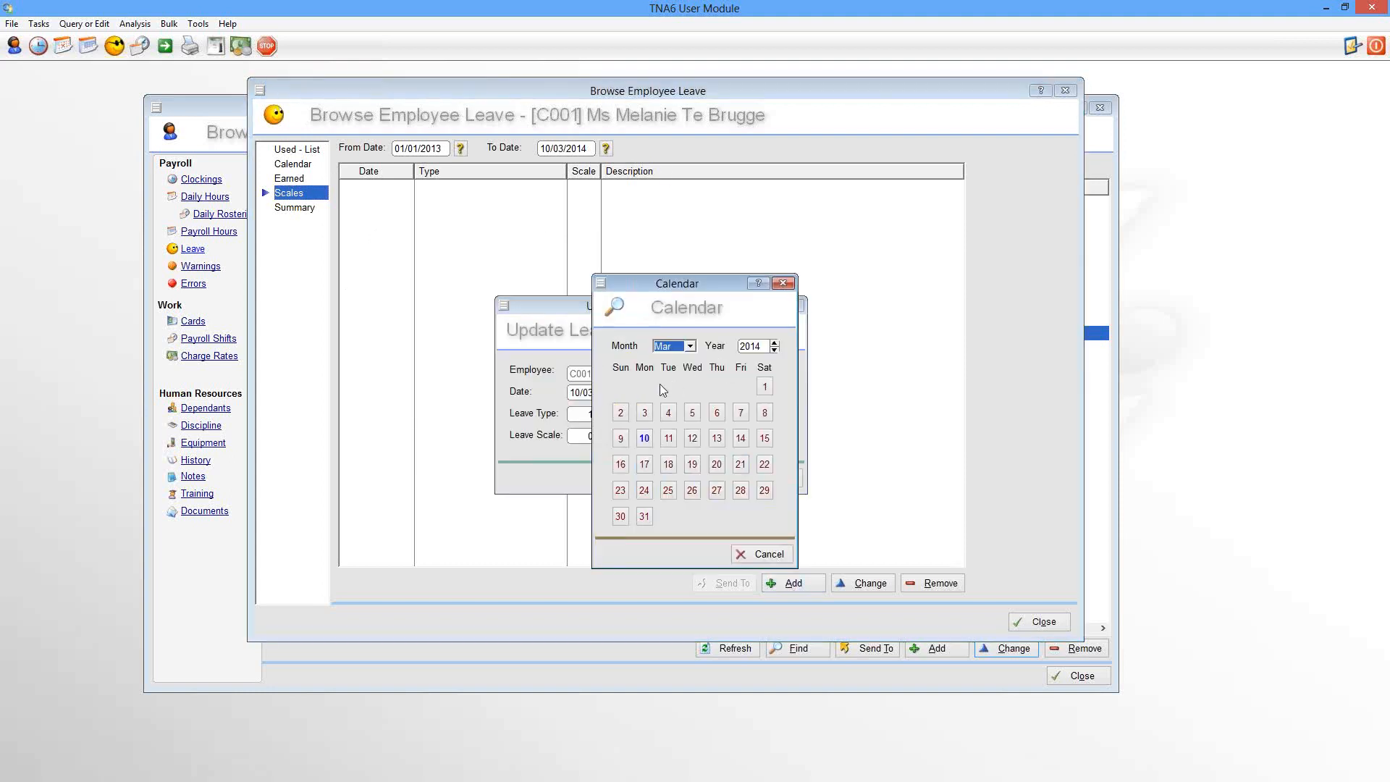
pyautogui.click(678, 346)
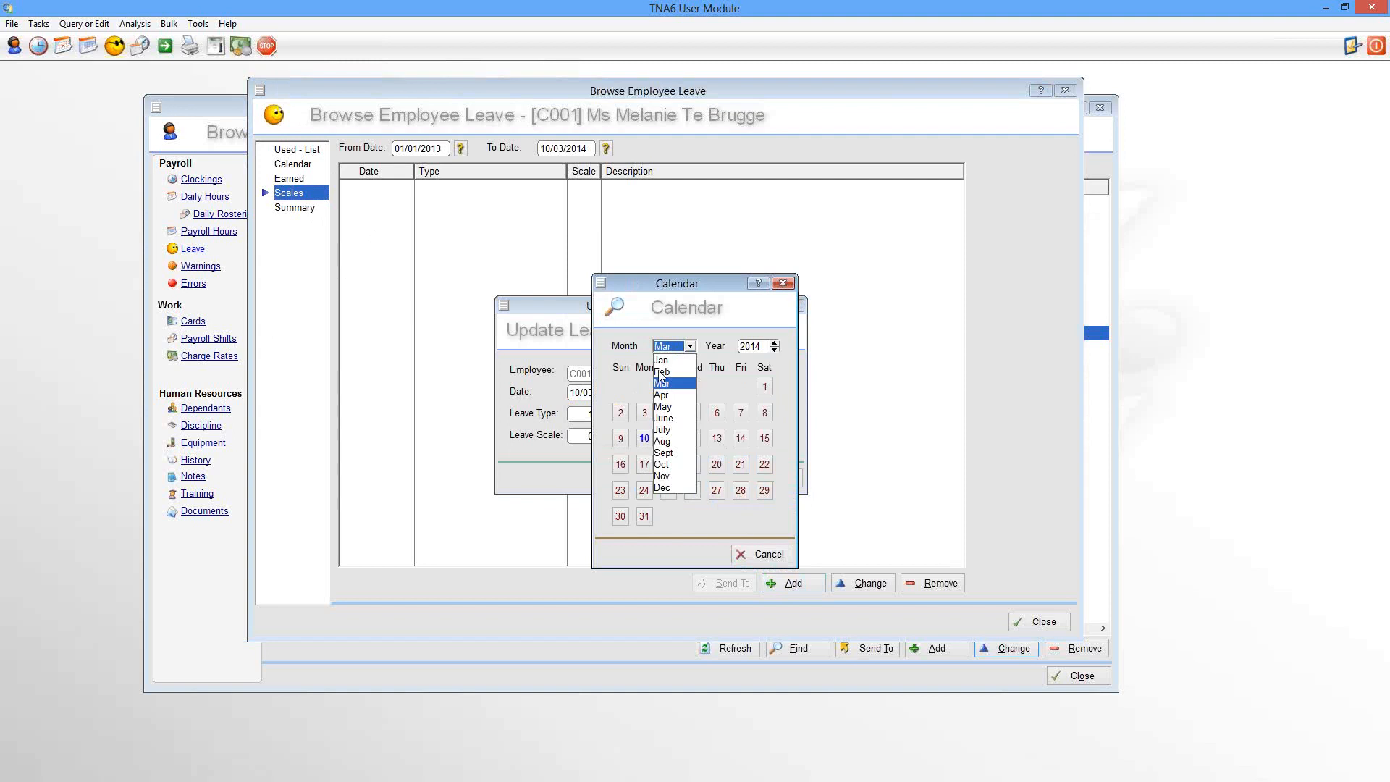
pyautogui.click(661, 360)
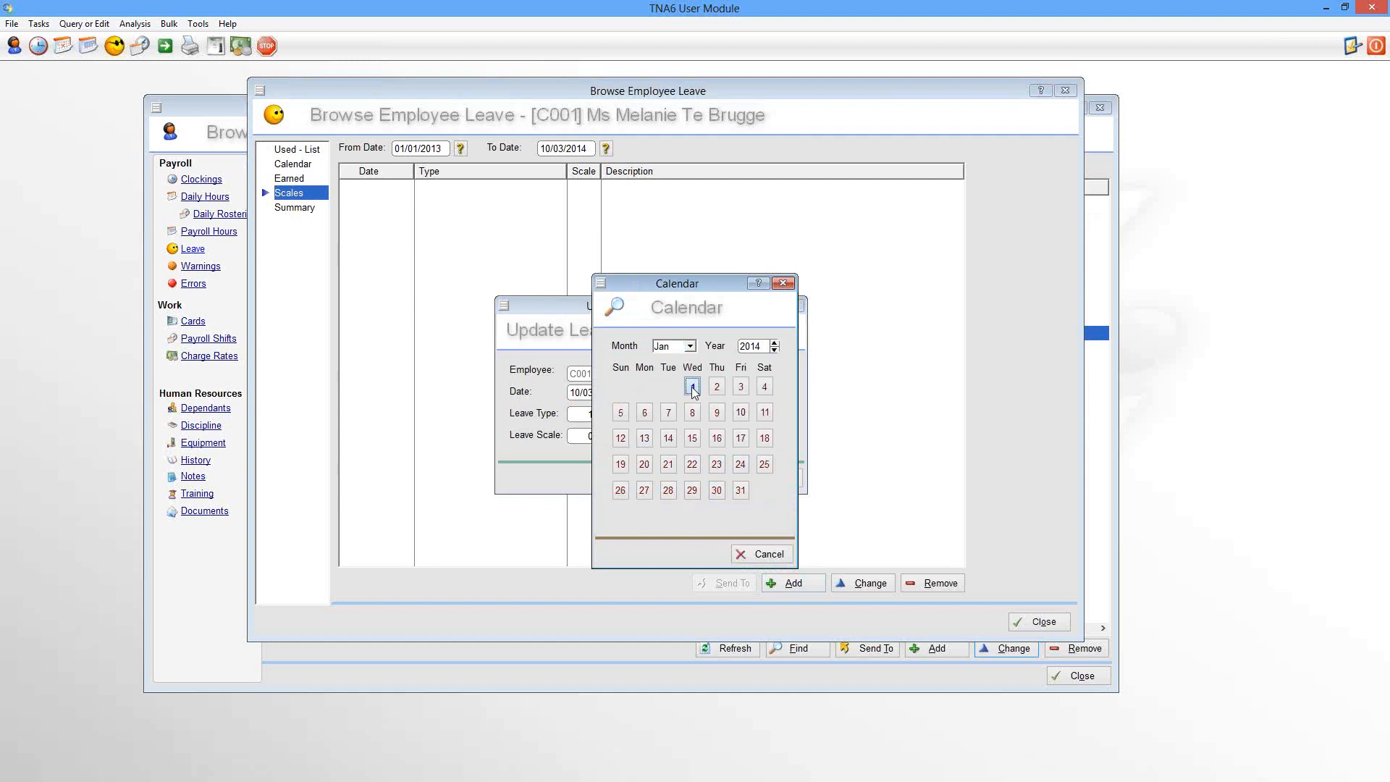
pyautogui.click(693, 387)
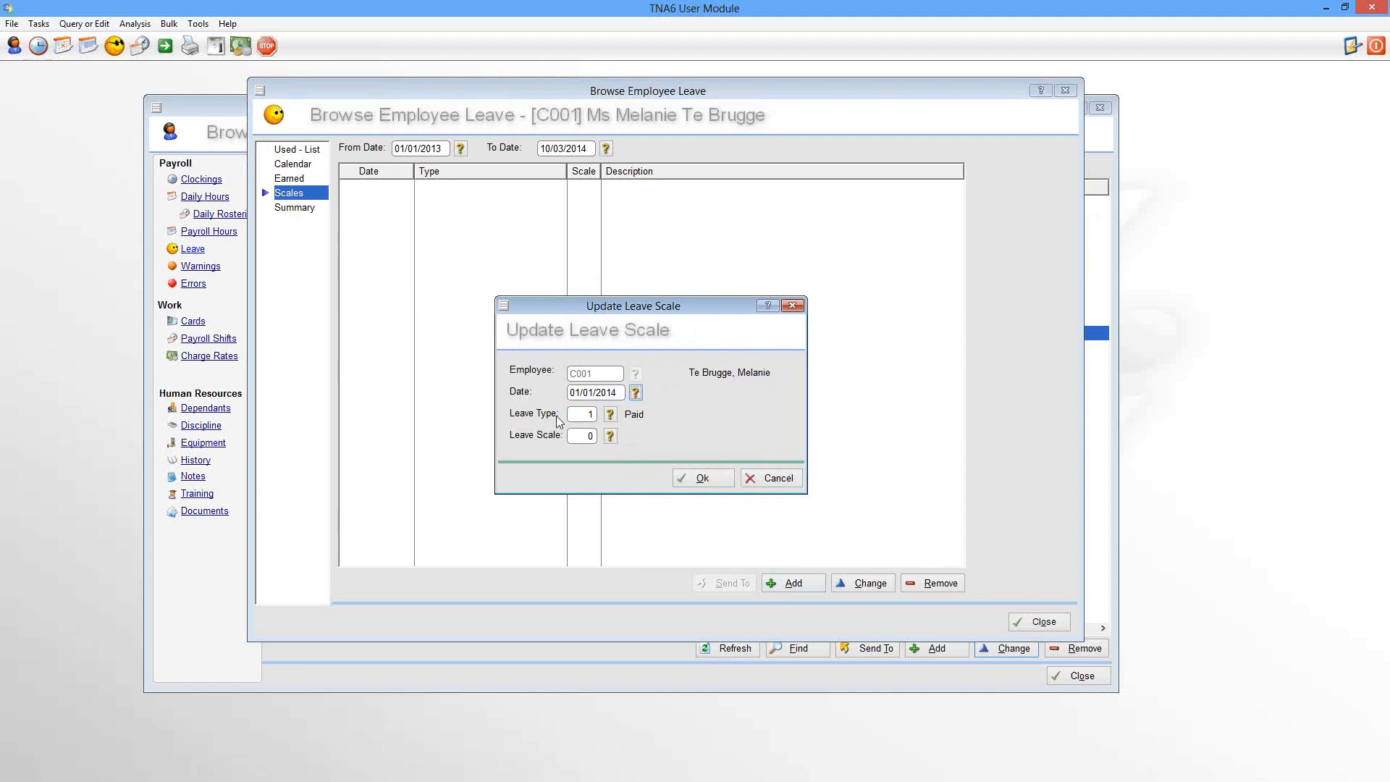
# Step: Set the entry's leave type to Paid and its scale to Annual Leave - 20 days per year
pyautogui.click(610, 416)
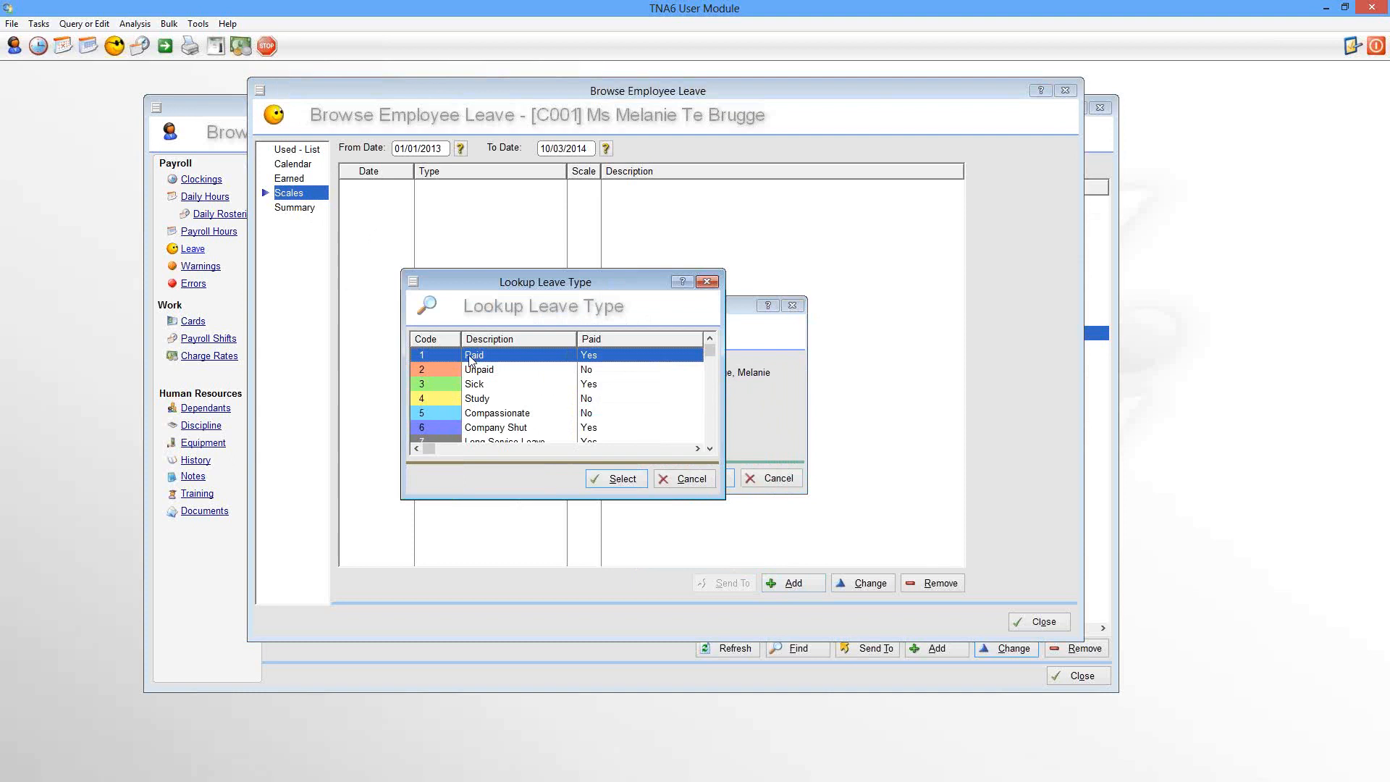
pyautogui.doubleClick(471, 356)
pyautogui.click(611, 436)
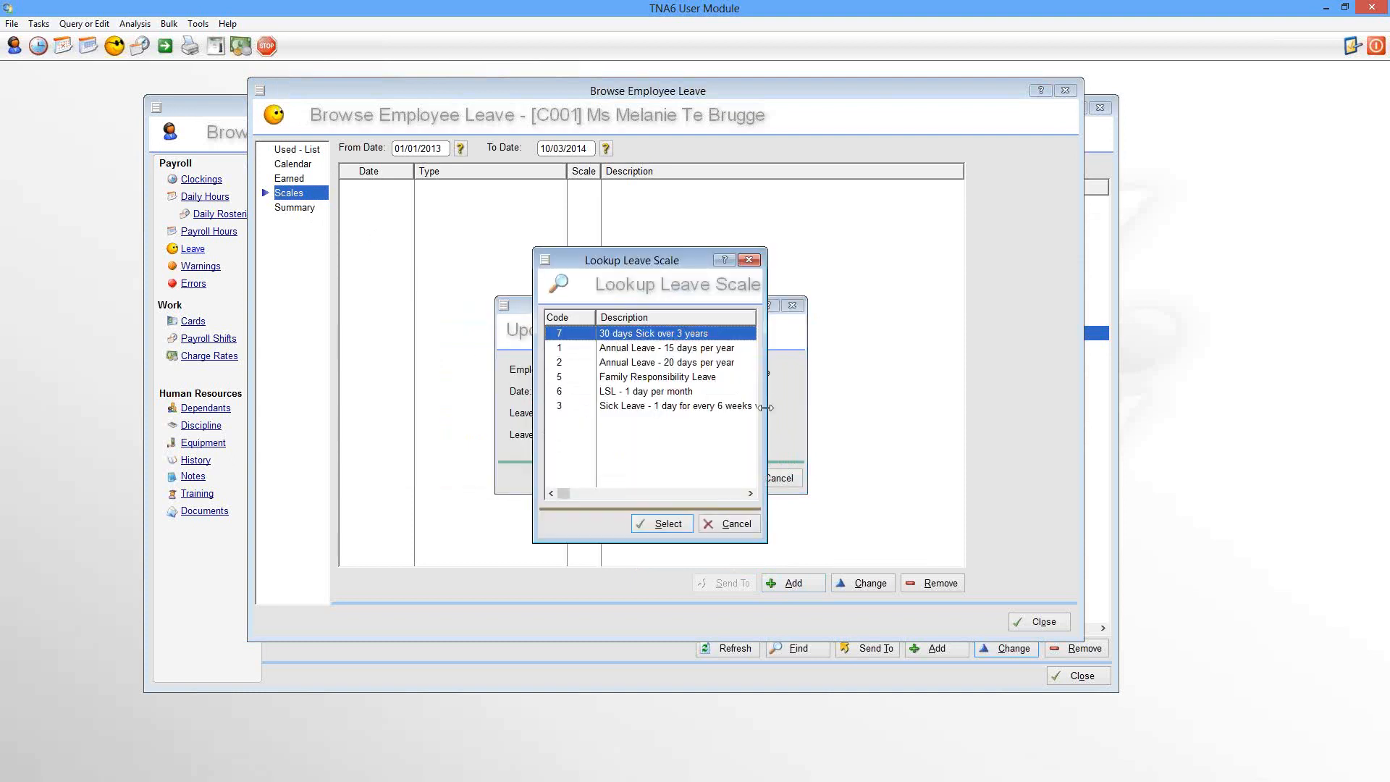
pyautogui.moveTo(766, 408); pyautogui.dragTo(963, 411)
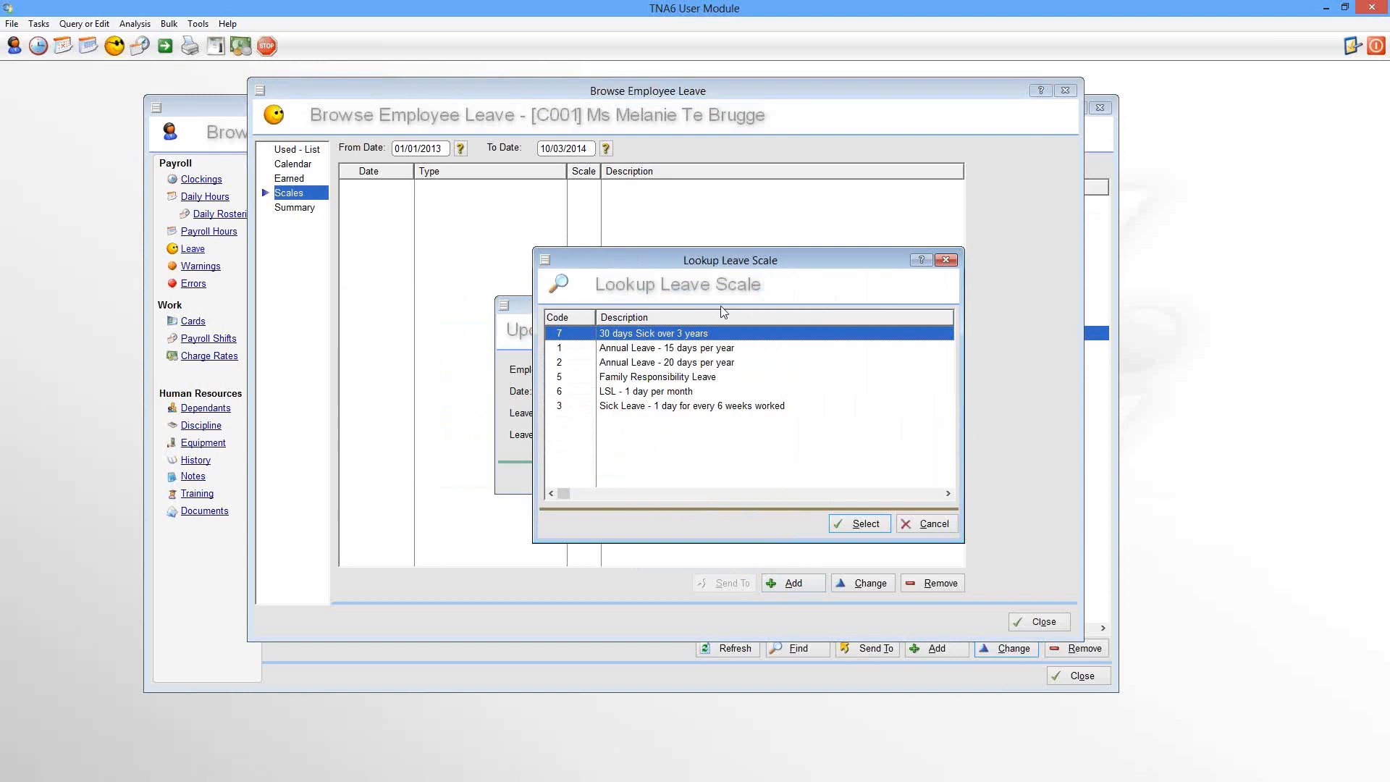
pyautogui.click(681, 363)
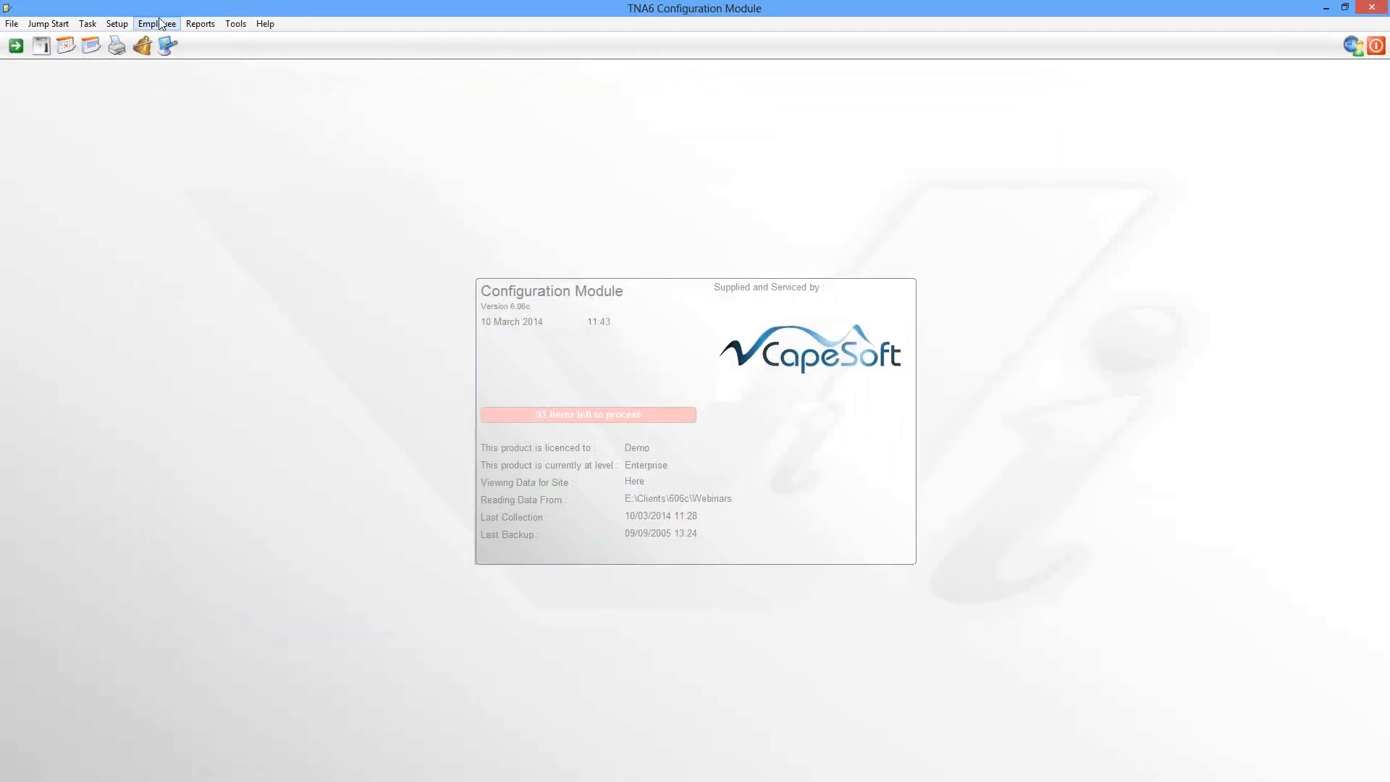
# Step: Make leave scale 2, Annual Leave - 20 days per year, accrue at the start of each cycle
pyautogui.click(116, 23)
pyautogui.moveTo(159, 148)
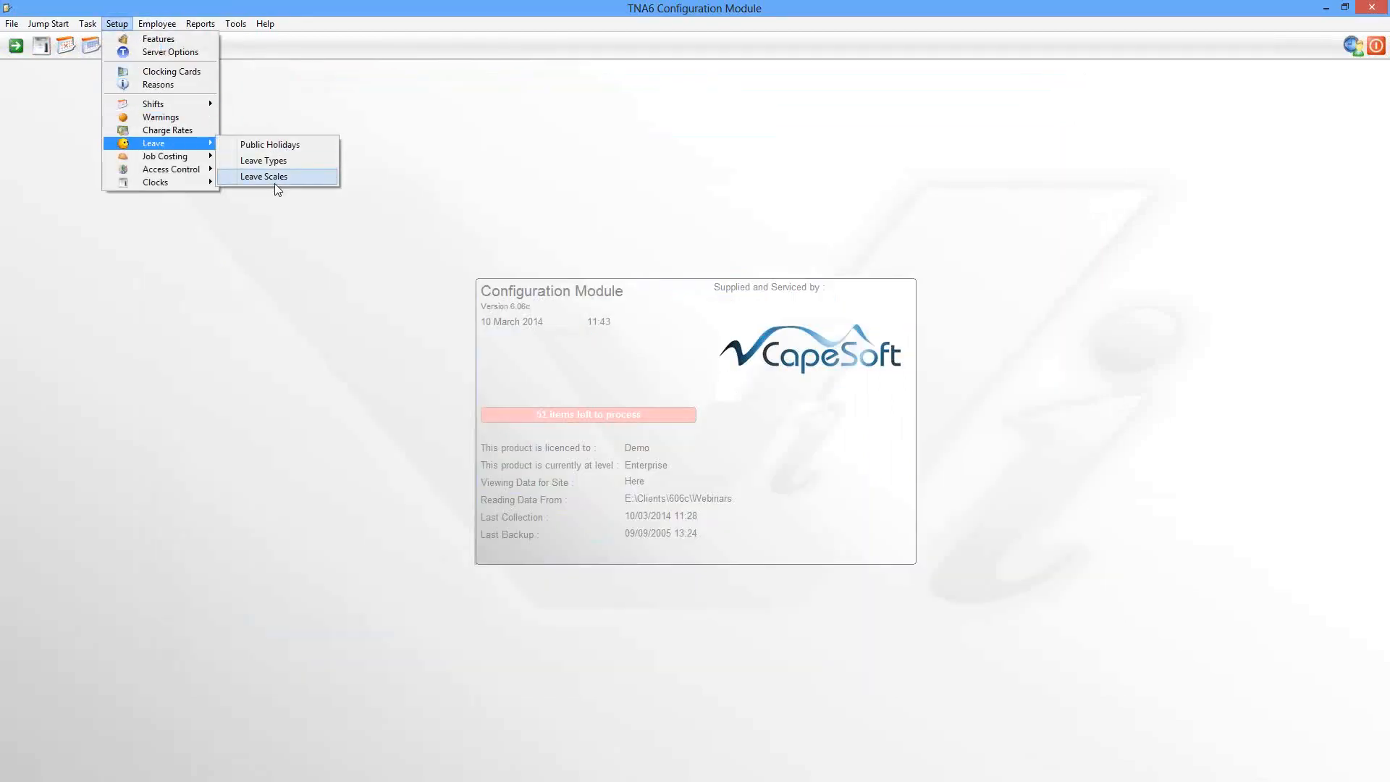
pyautogui.click(275, 181)
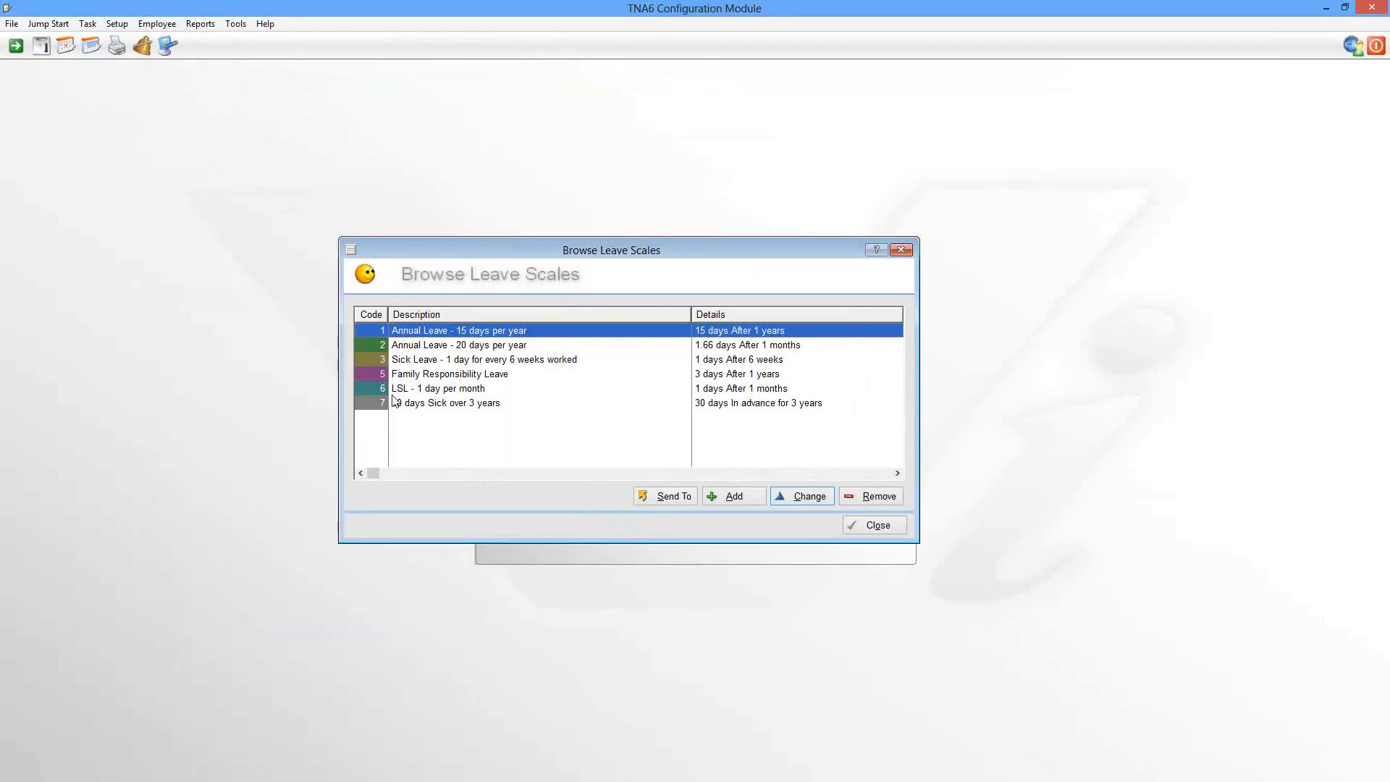
pyautogui.click(440, 349)
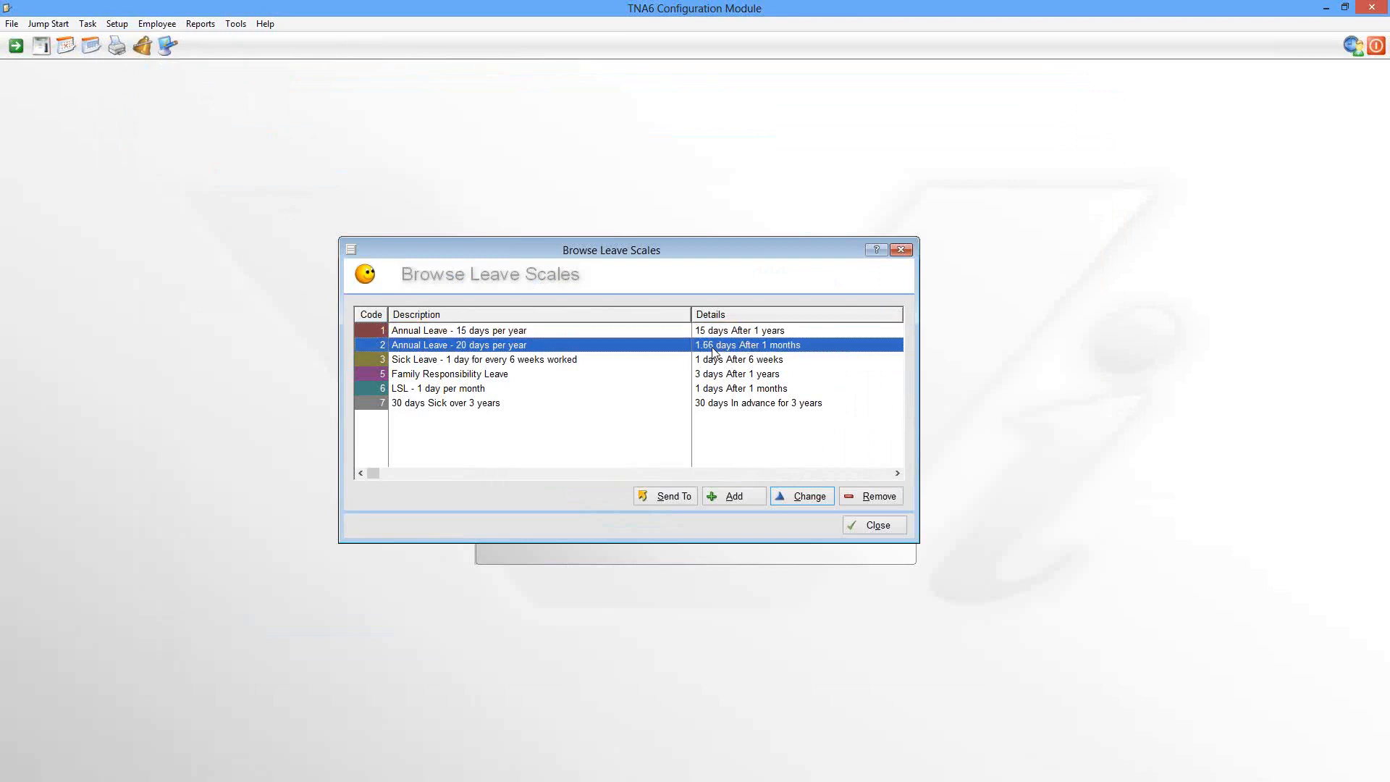
pyautogui.doubleClick(739, 353)
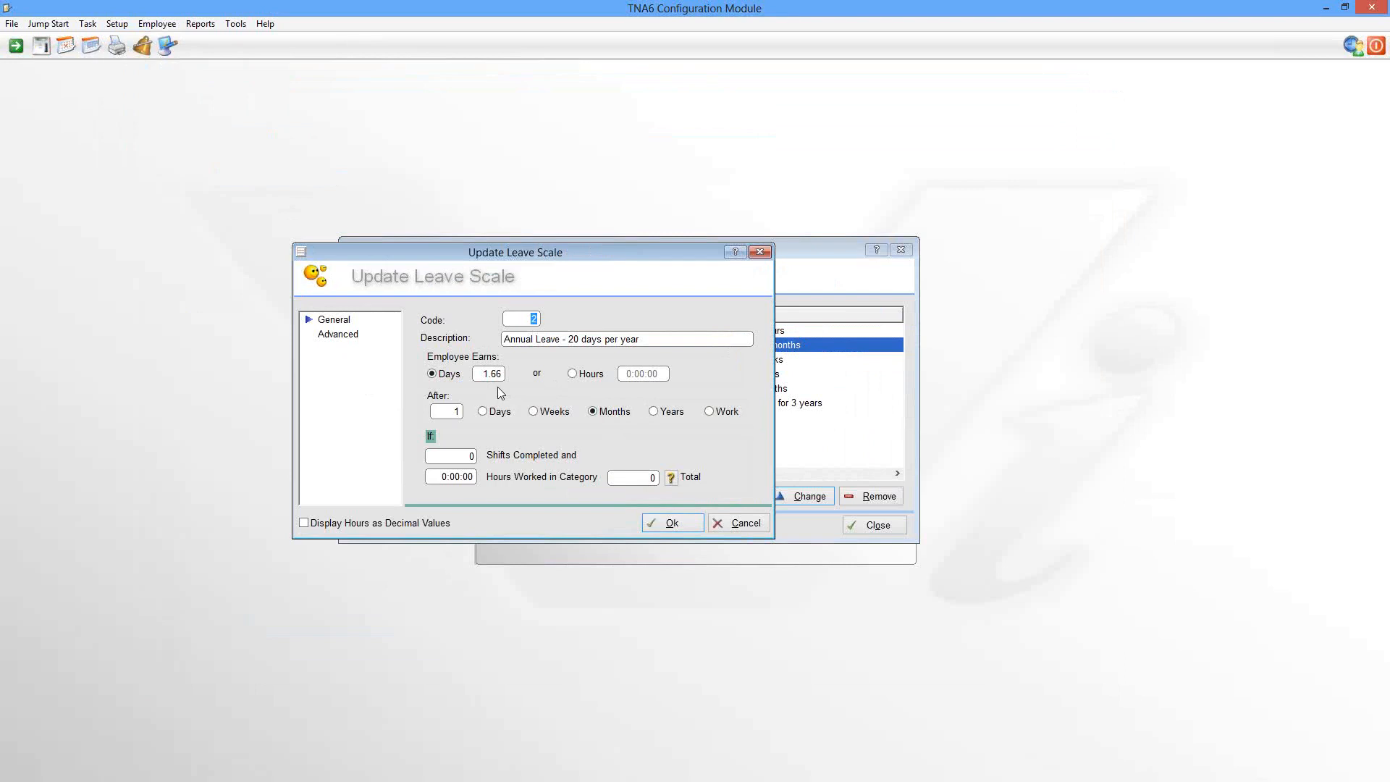
pyautogui.click(348, 337)
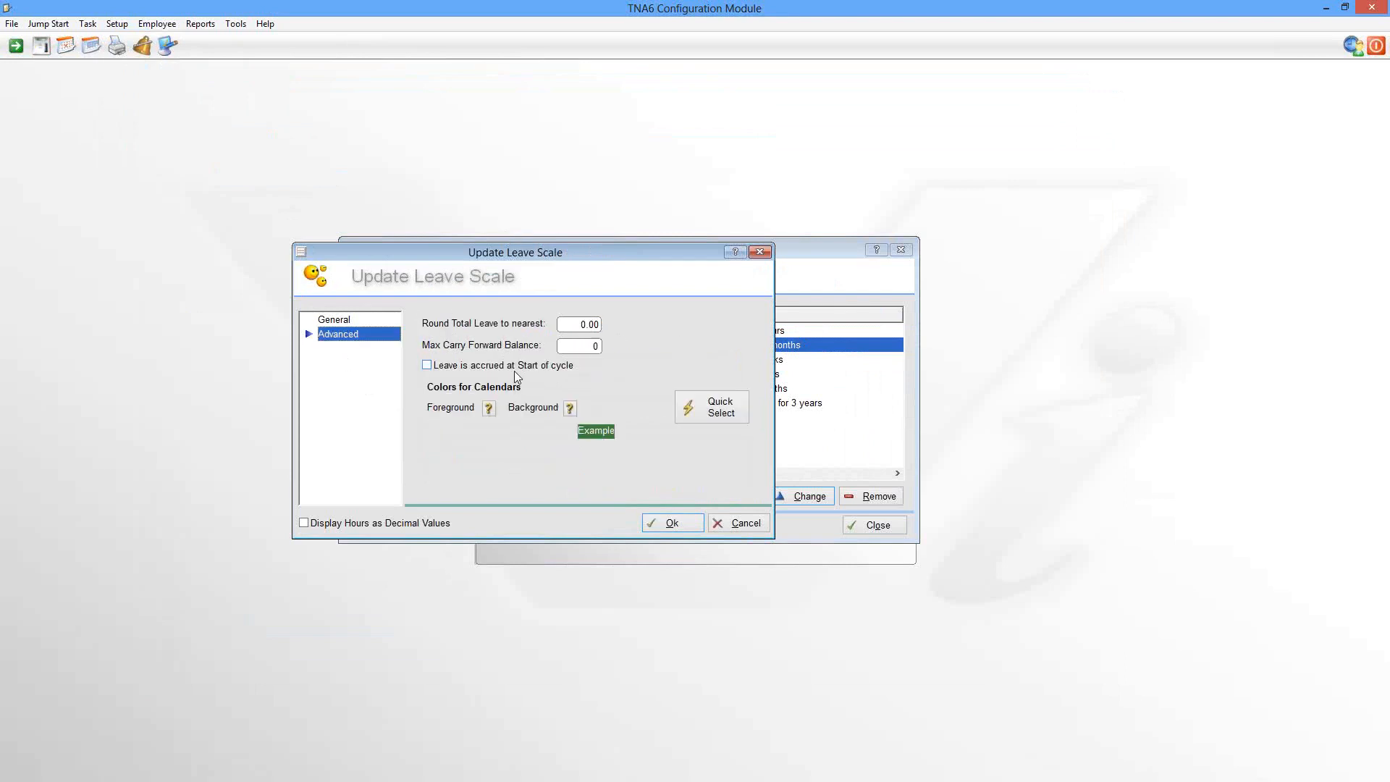
pyautogui.click(428, 366)
pyautogui.click(335, 320)
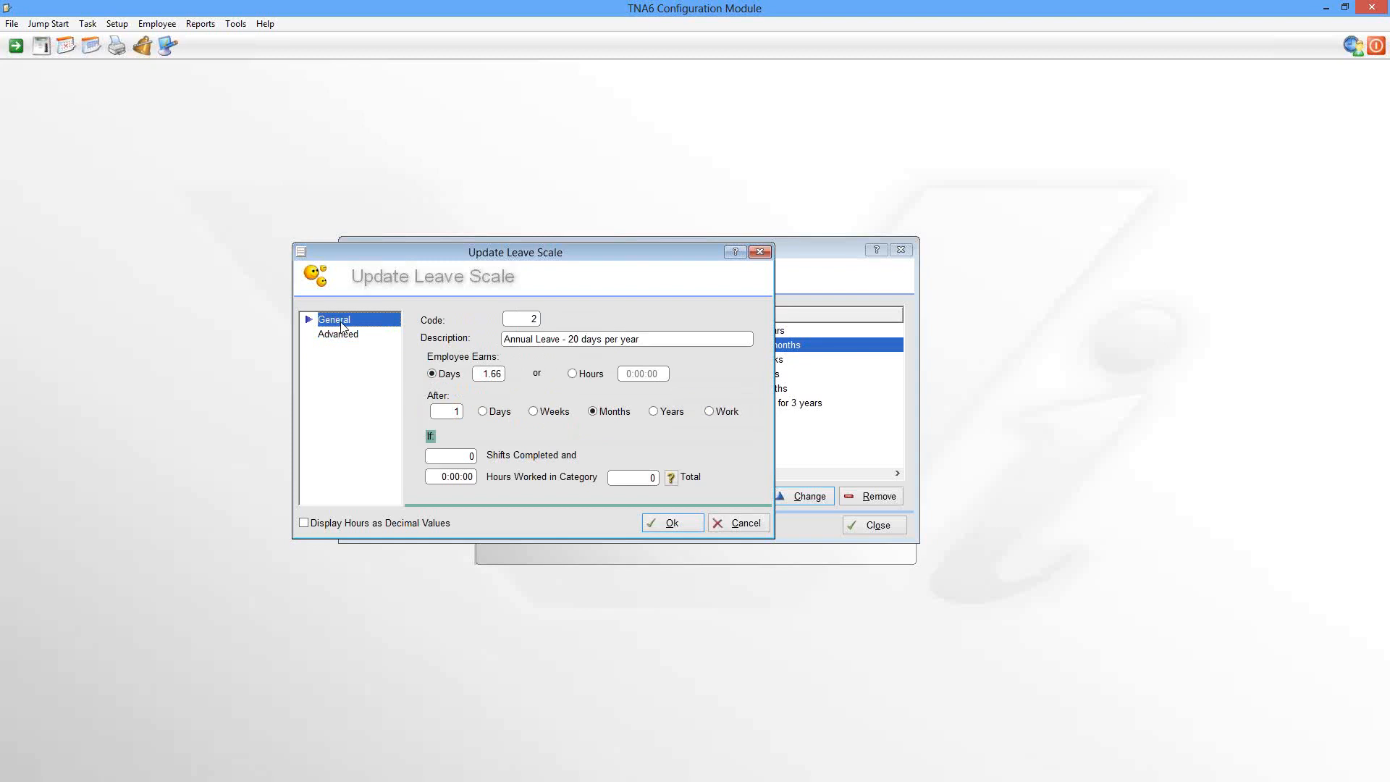
pyautogui.click(672, 525)
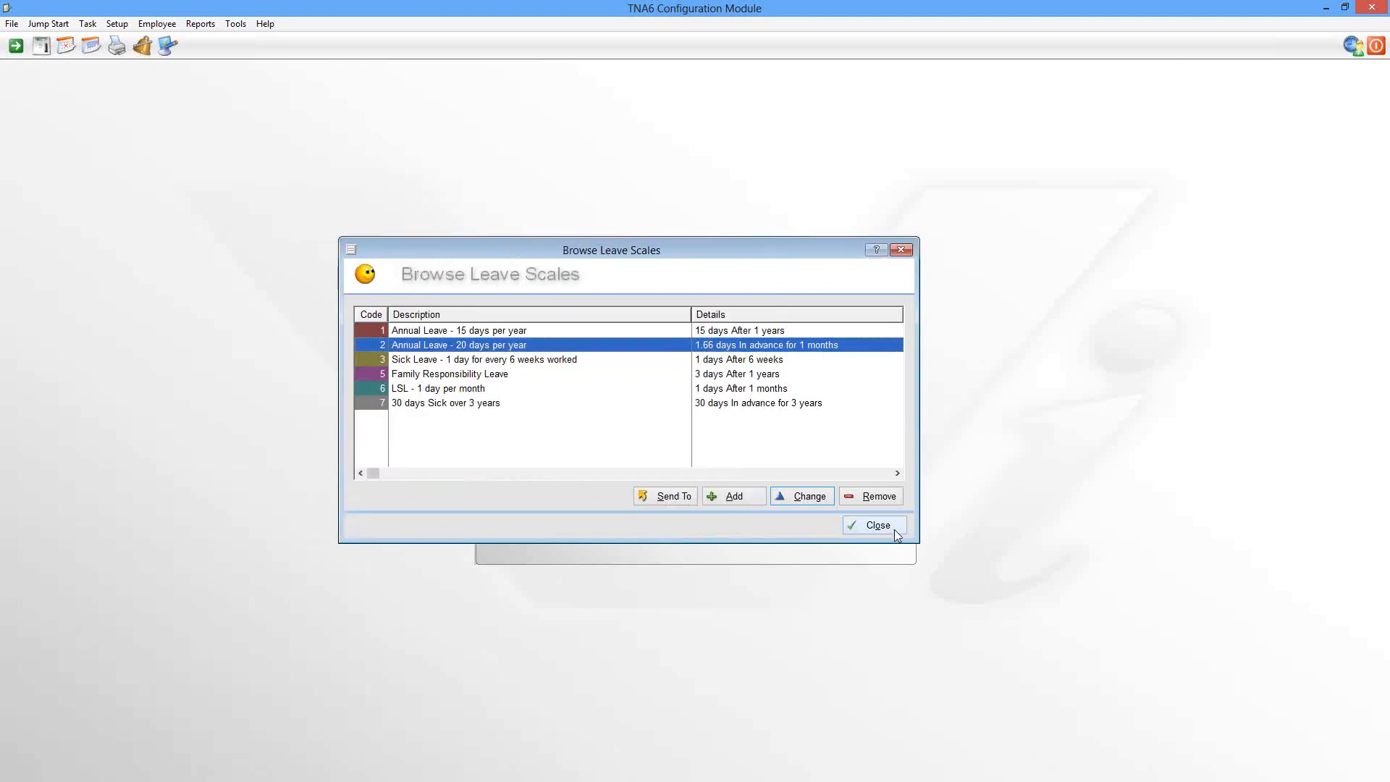
pyautogui.click(895, 529)
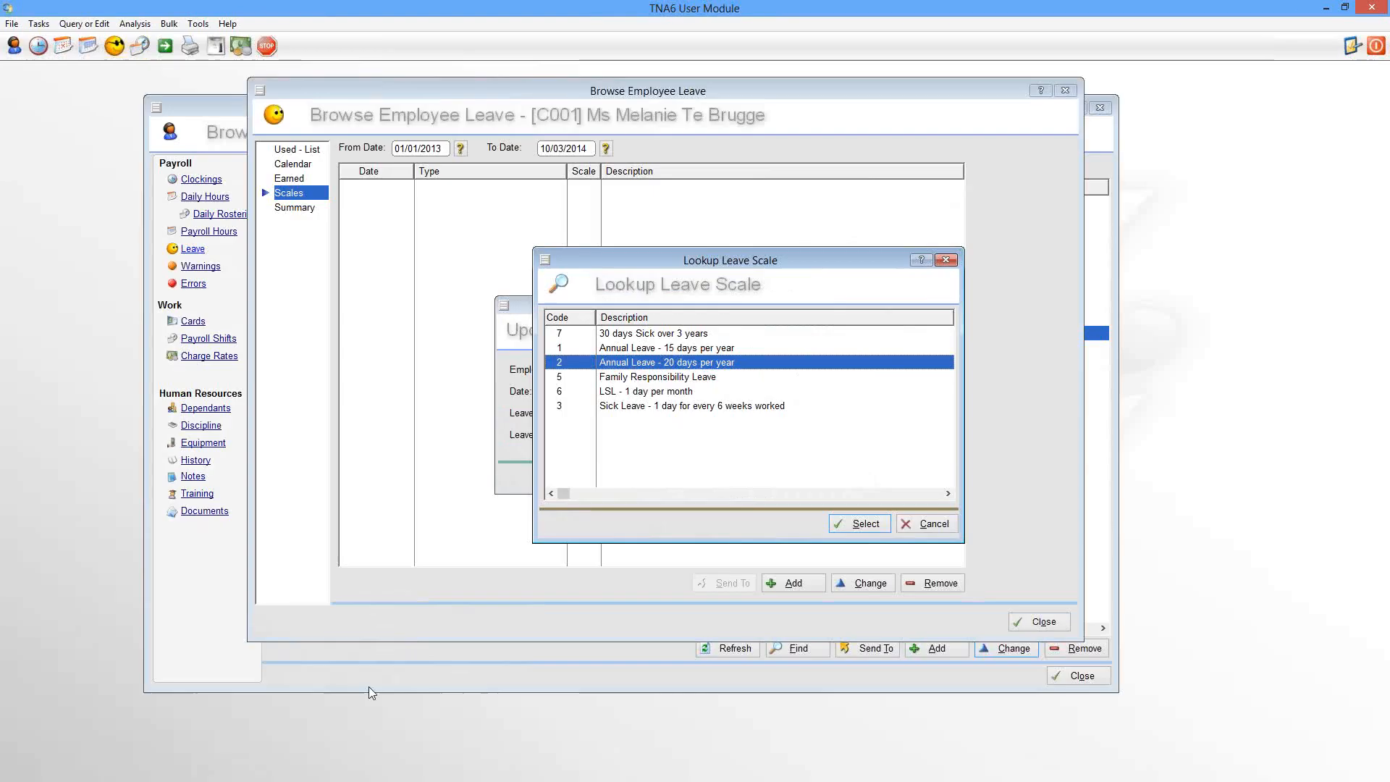
# Step: Assign the 20-days annual leave scale to the employee and close the leave window
pyautogui.click(876, 524)
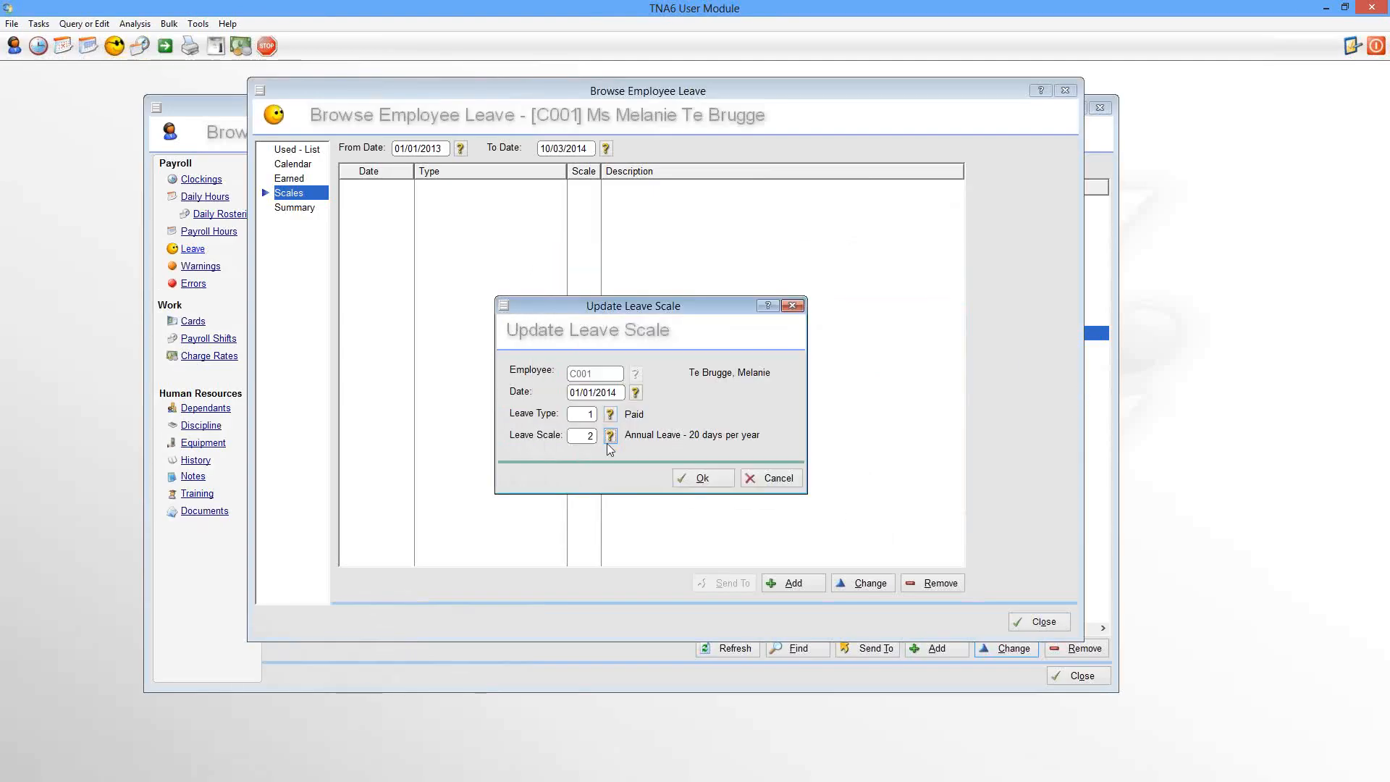
pyautogui.click(714, 481)
pyautogui.click(1036, 624)
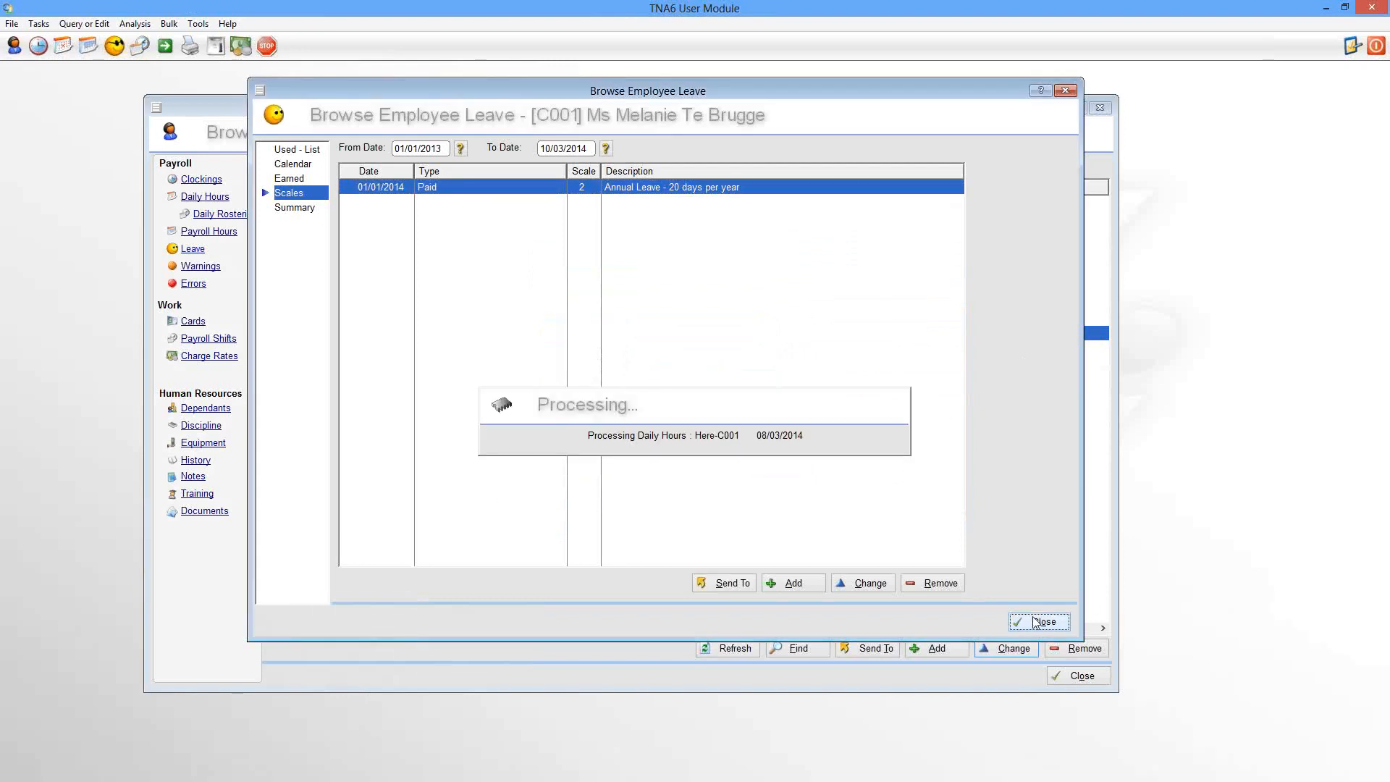
# Step: Review the 1.66-day earned rows and the Paid summary: 4.98 earned, 7.00 spent, balance -2.02
pyautogui.click(192, 249)
pyautogui.click(297, 179)
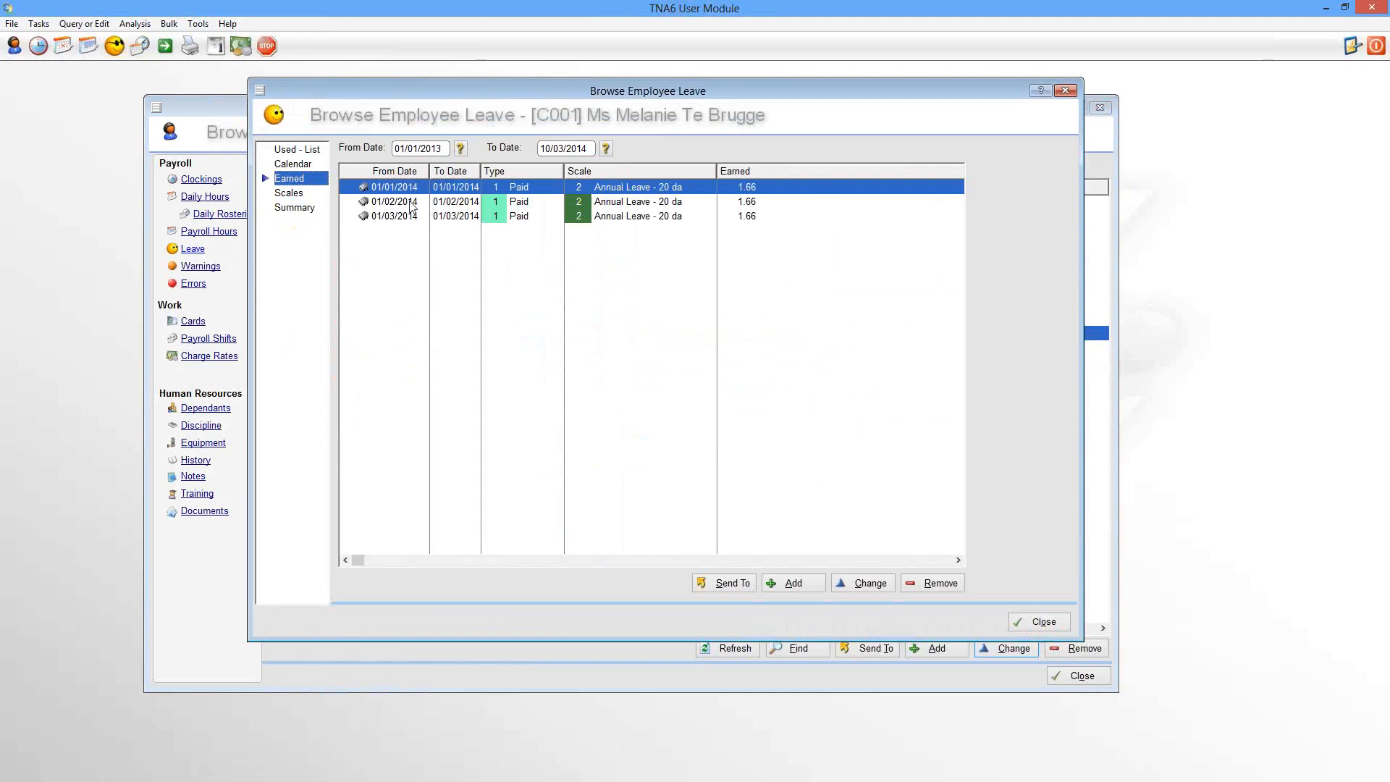
pyautogui.click(764, 204)
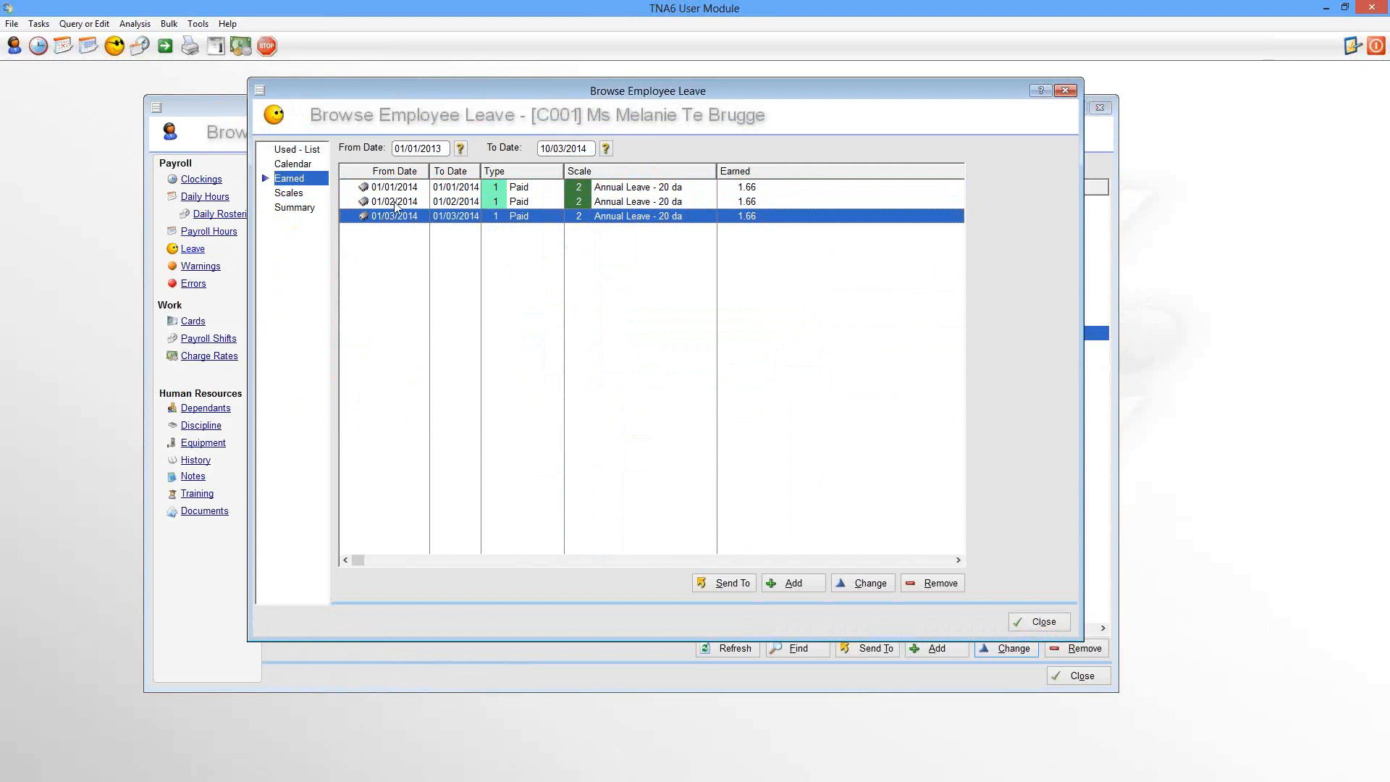
pyautogui.click(398, 205)
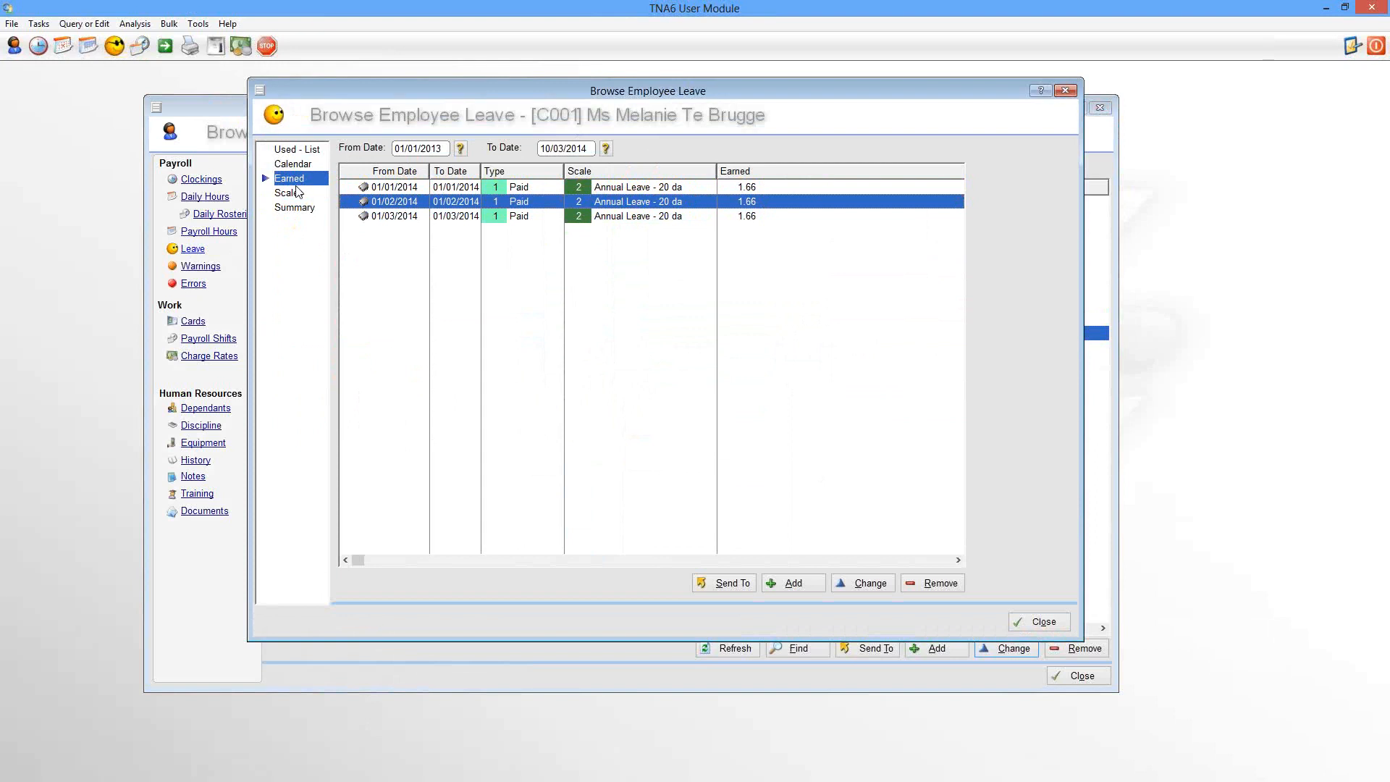
pyautogui.click(286, 210)
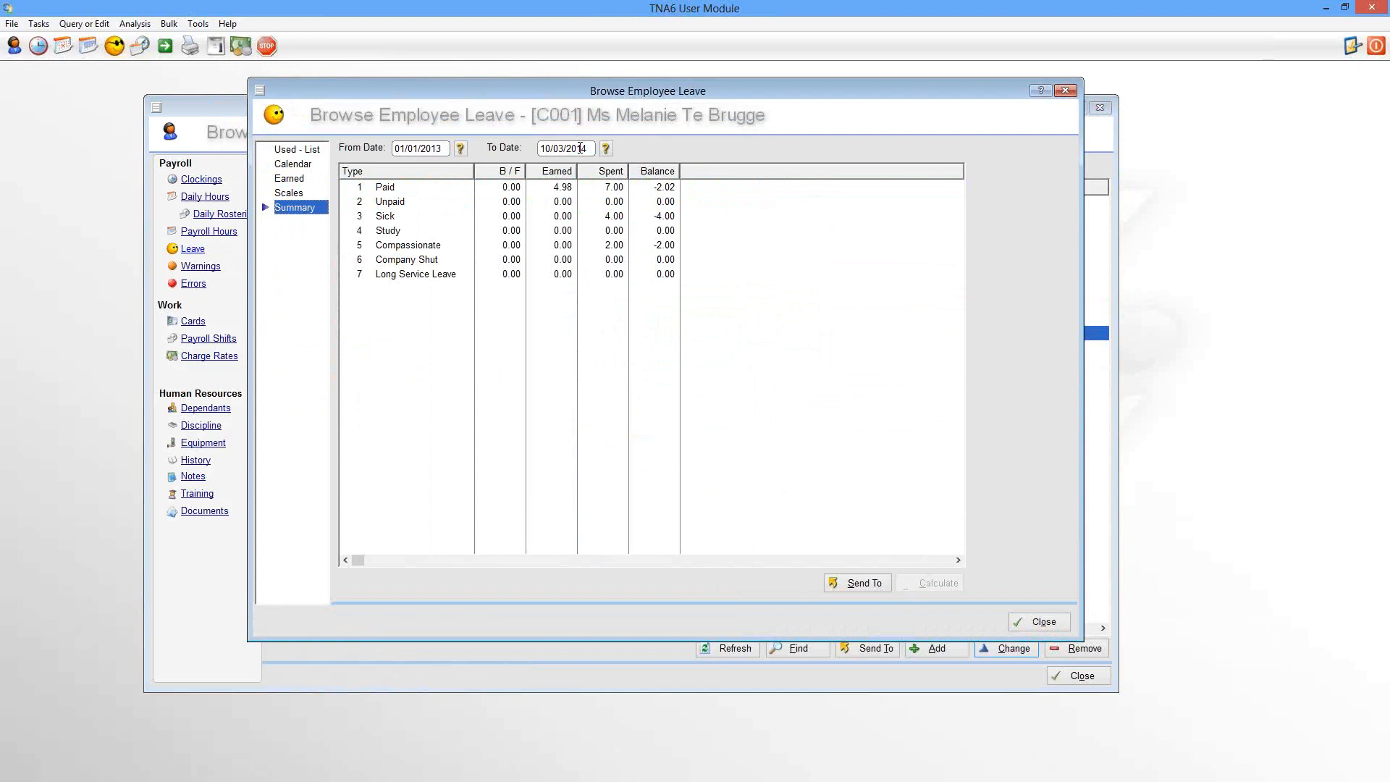
# Step: Recalculate the leave summary up to 31/03/2014 and check the Paid balance of -2.02
pyautogui.click(606, 149)
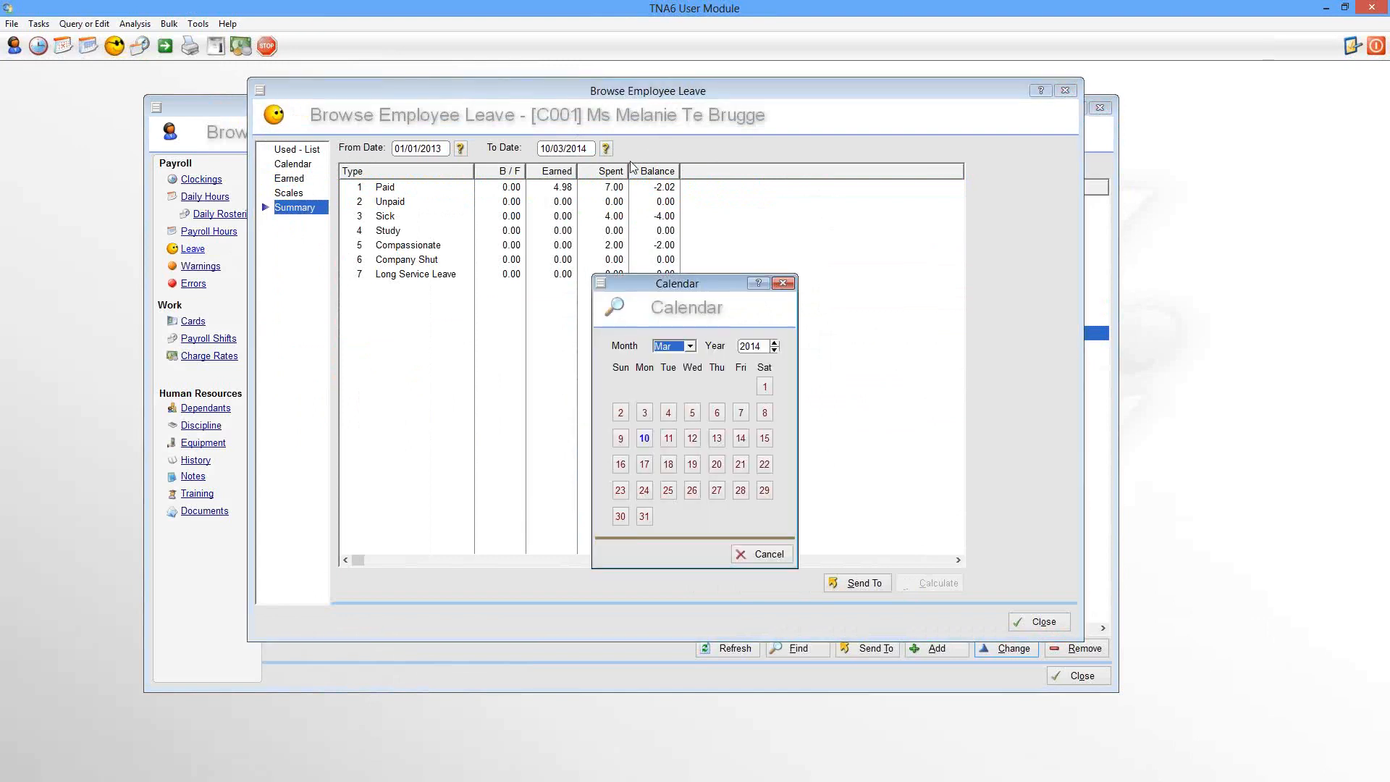
pyautogui.click(645, 517)
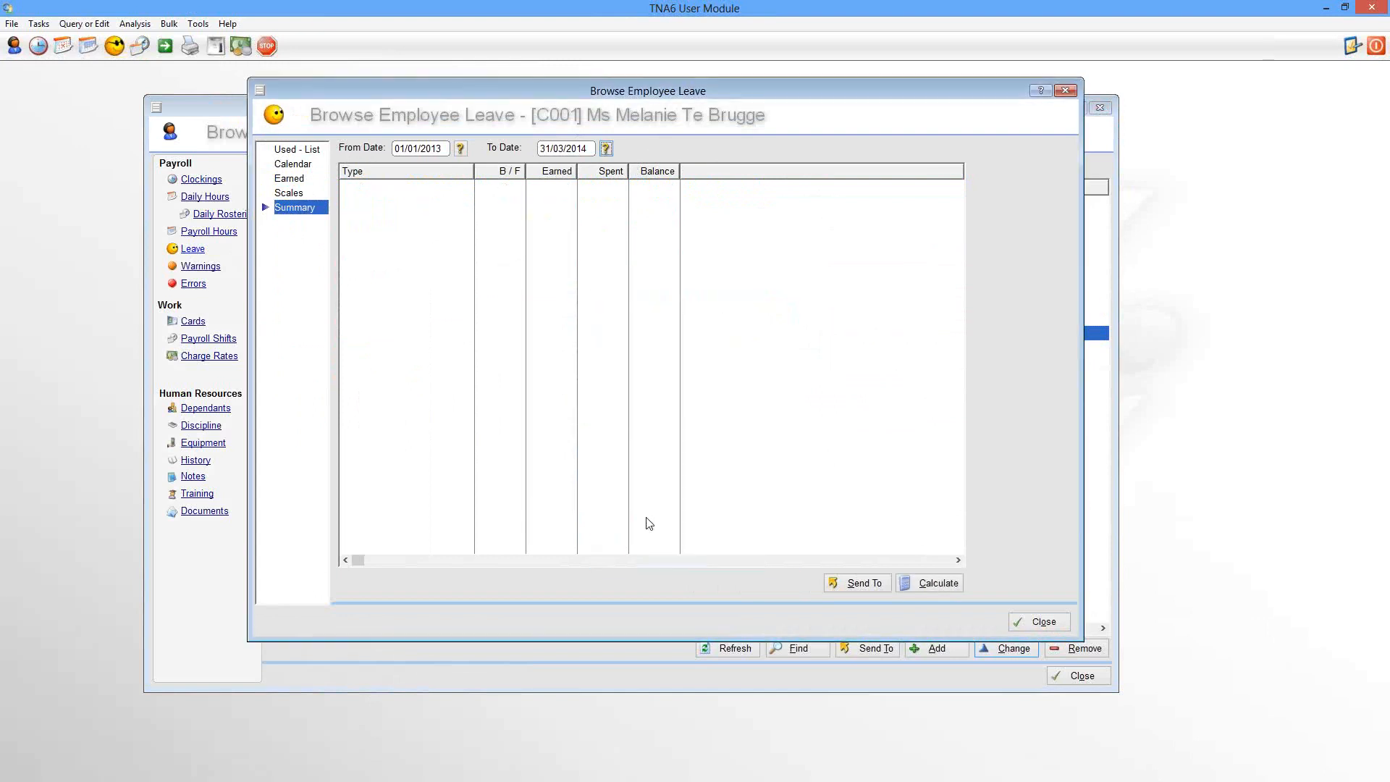
pyautogui.click(944, 585)
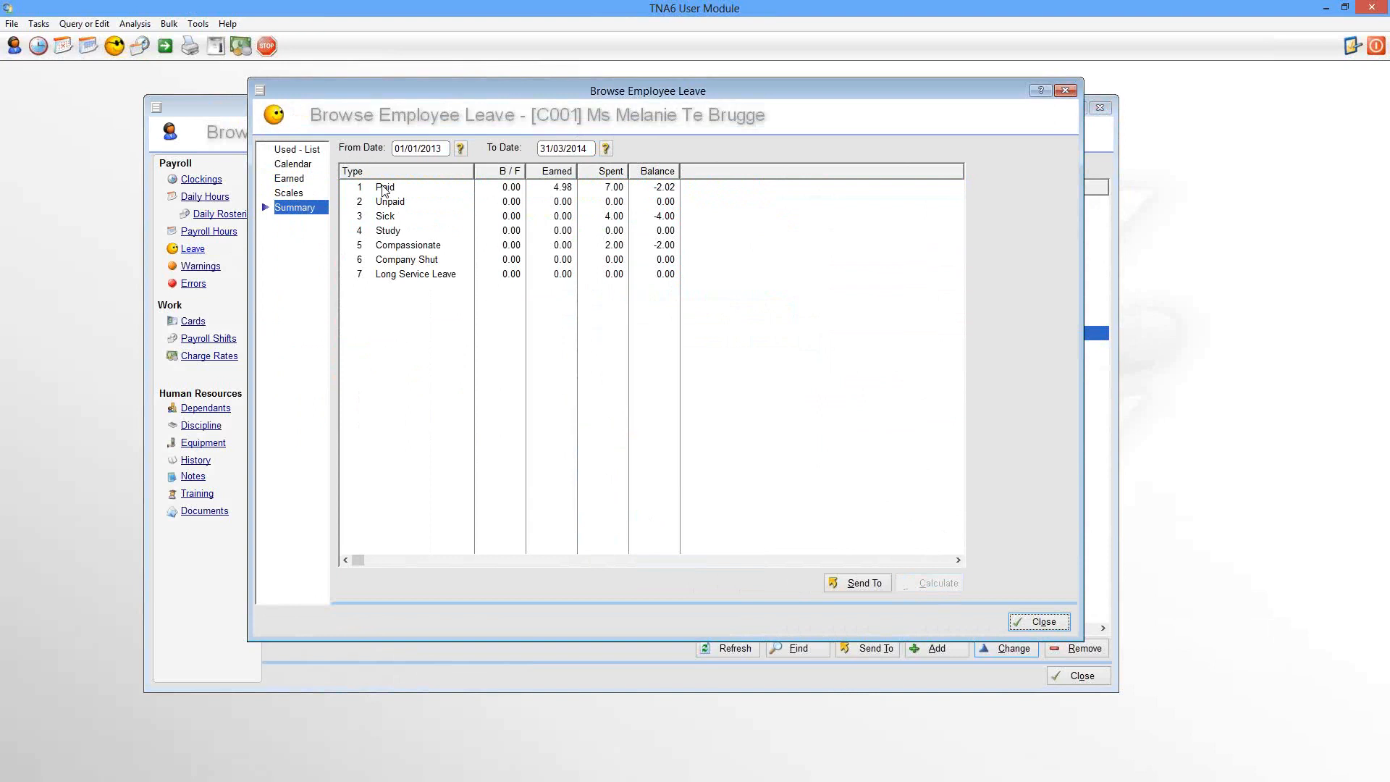
pyautogui.click(567, 189)
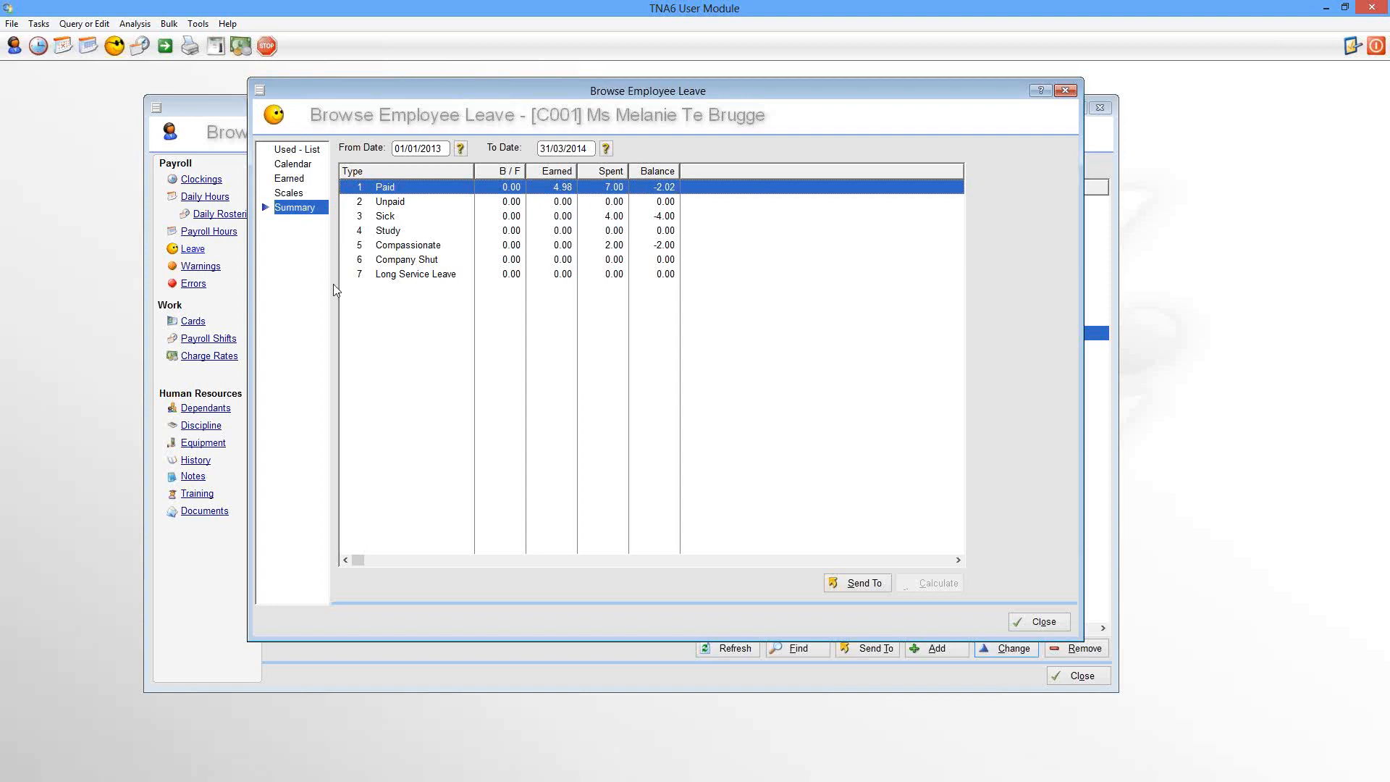
# Step: Add a new leave scale entry for the employee dated 01/01/2014
pyautogui.click(297, 199)
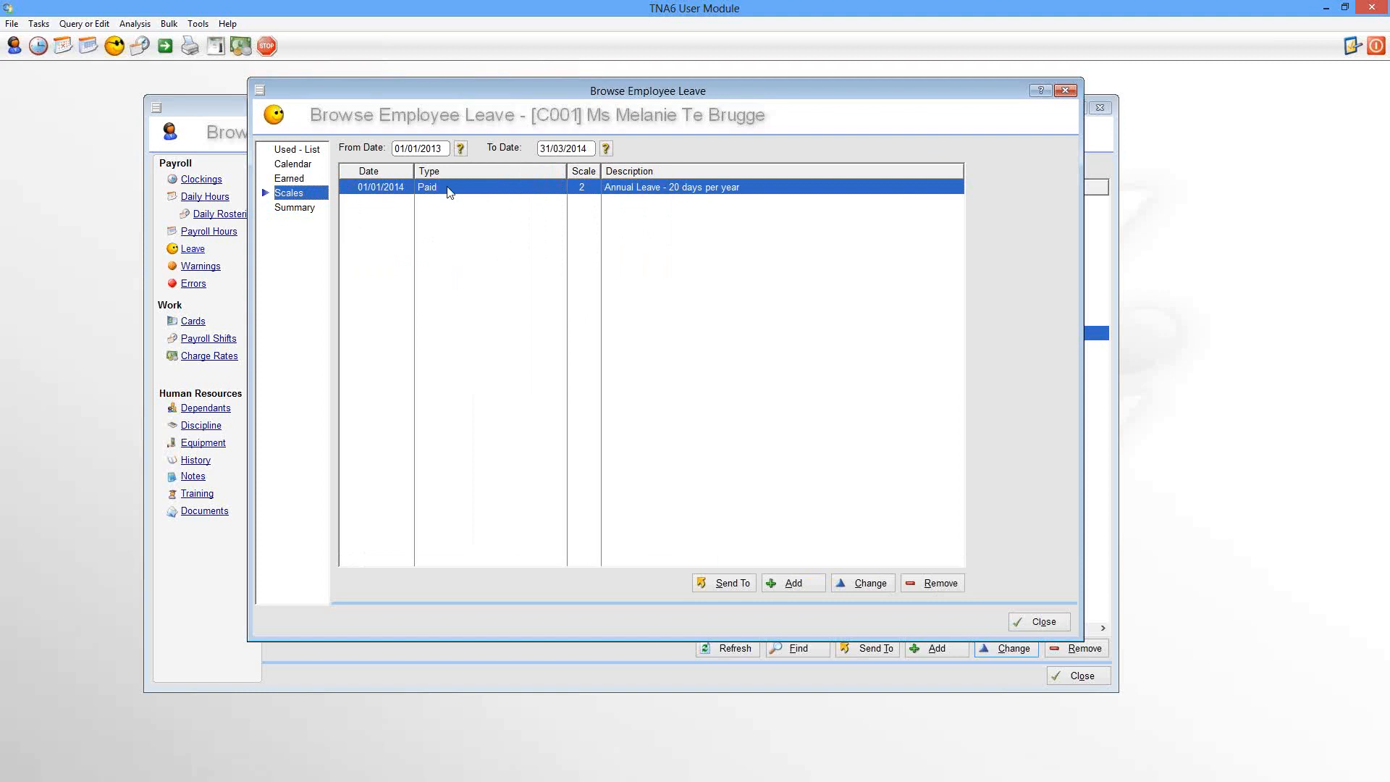
pyautogui.click(799, 585)
pyautogui.click(636, 395)
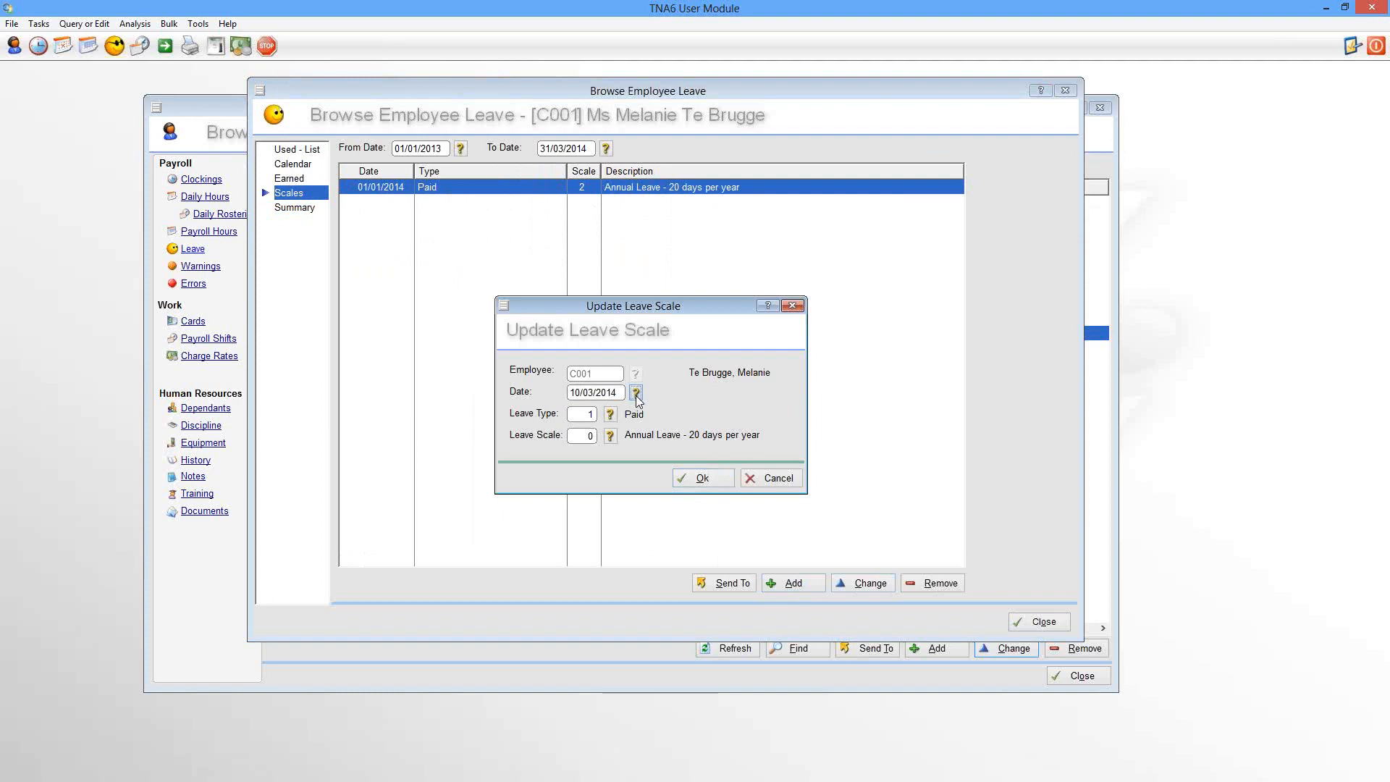
pyautogui.click(673, 348)
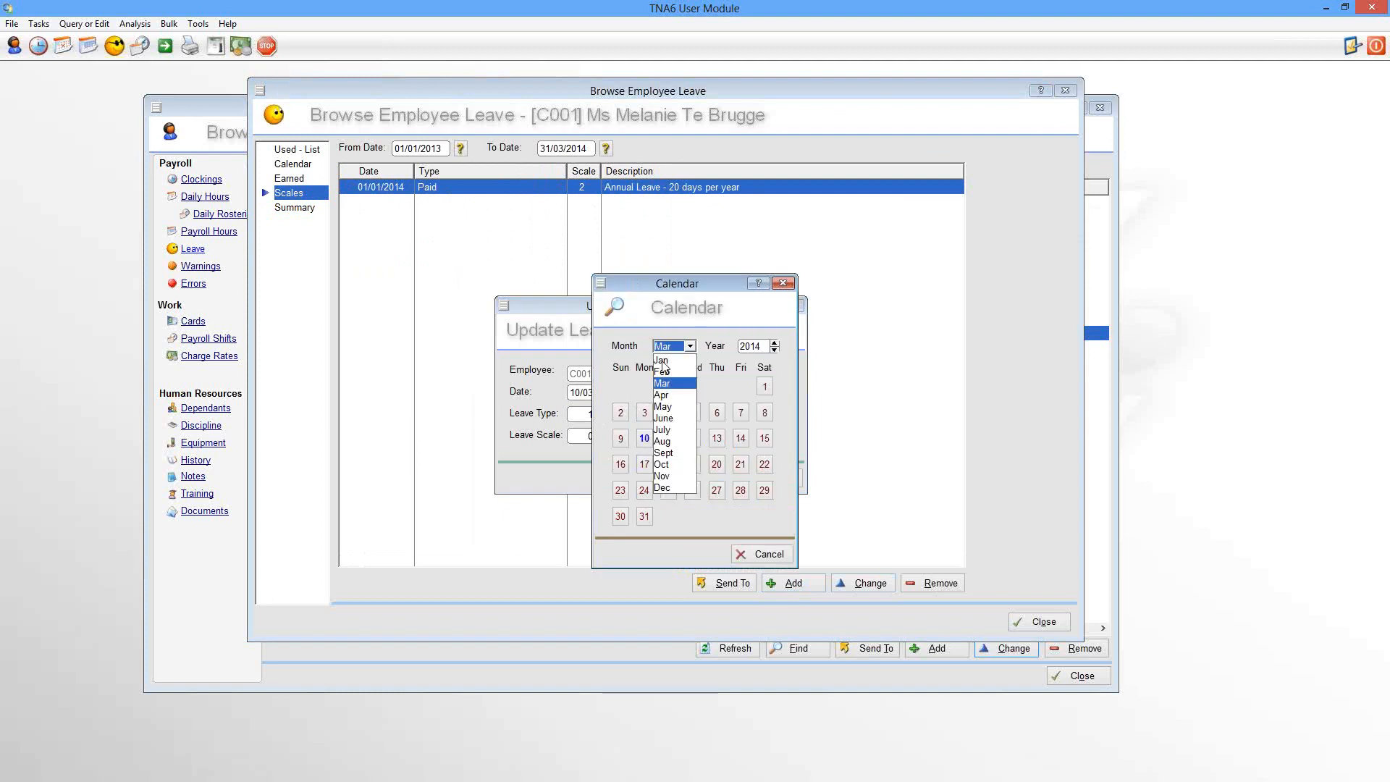
pyautogui.click(665, 362)
pyautogui.click(693, 387)
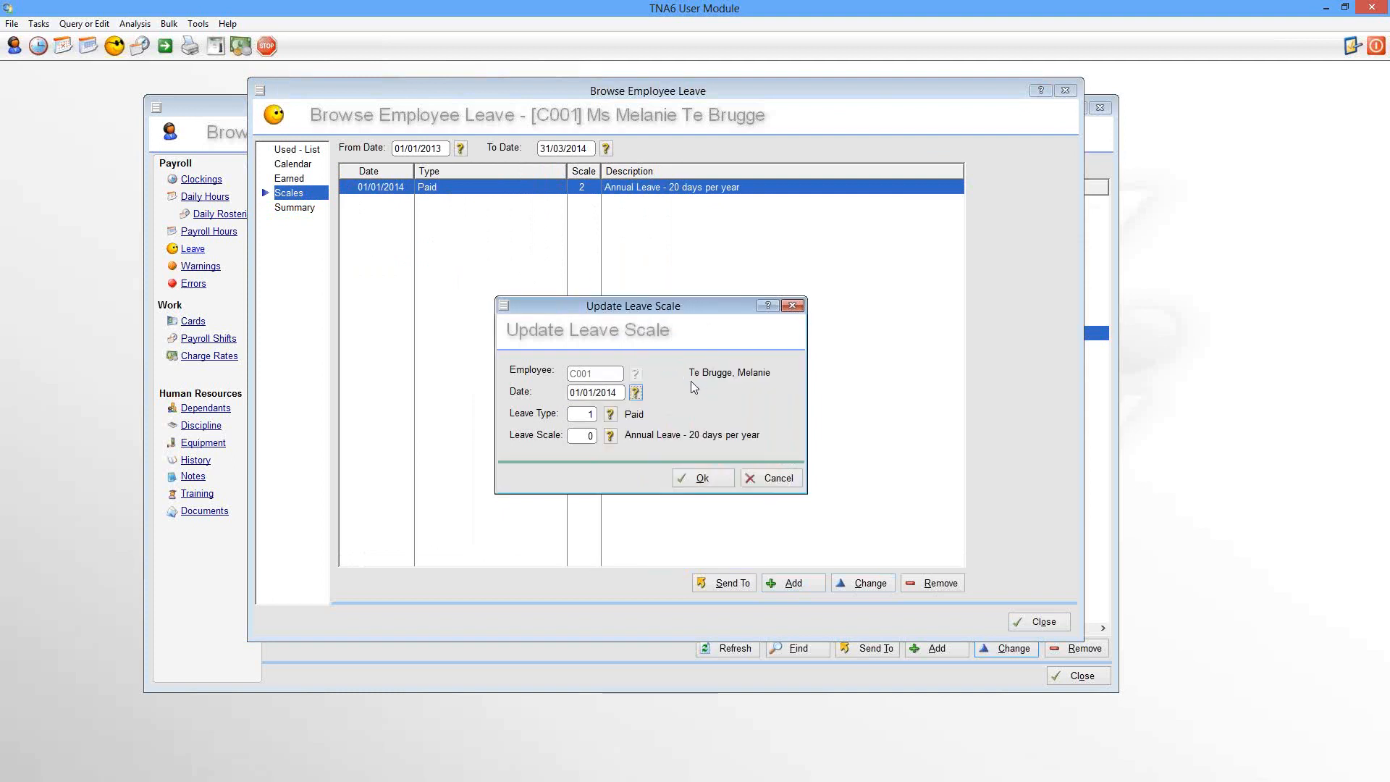
# Step: Set the entry to Sick leave on scale 7 (30 days Sick over 3 years) and save it
pyautogui.click(615, 414)
pyautogui.click(492, 385)
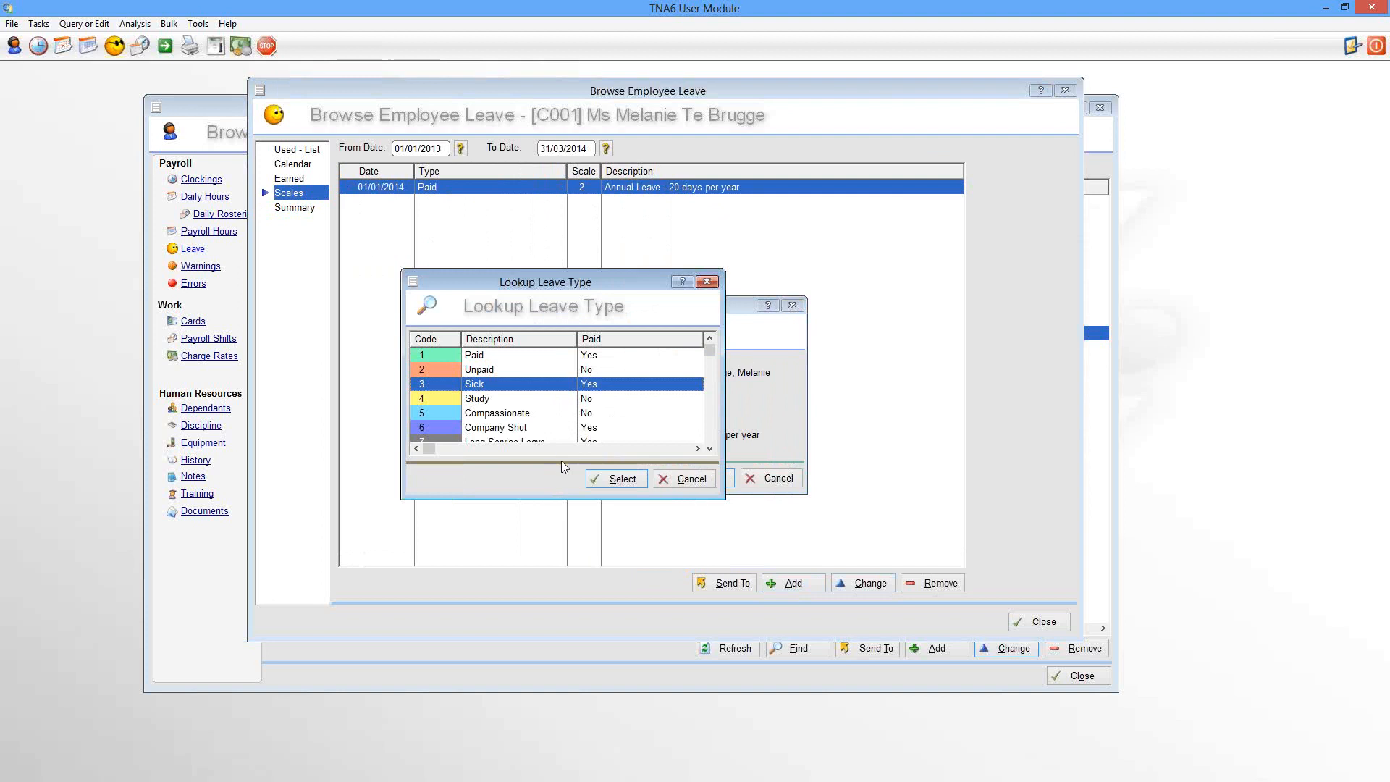
pyautogui.click(617, 480)
pyautogui.click(611, 438)
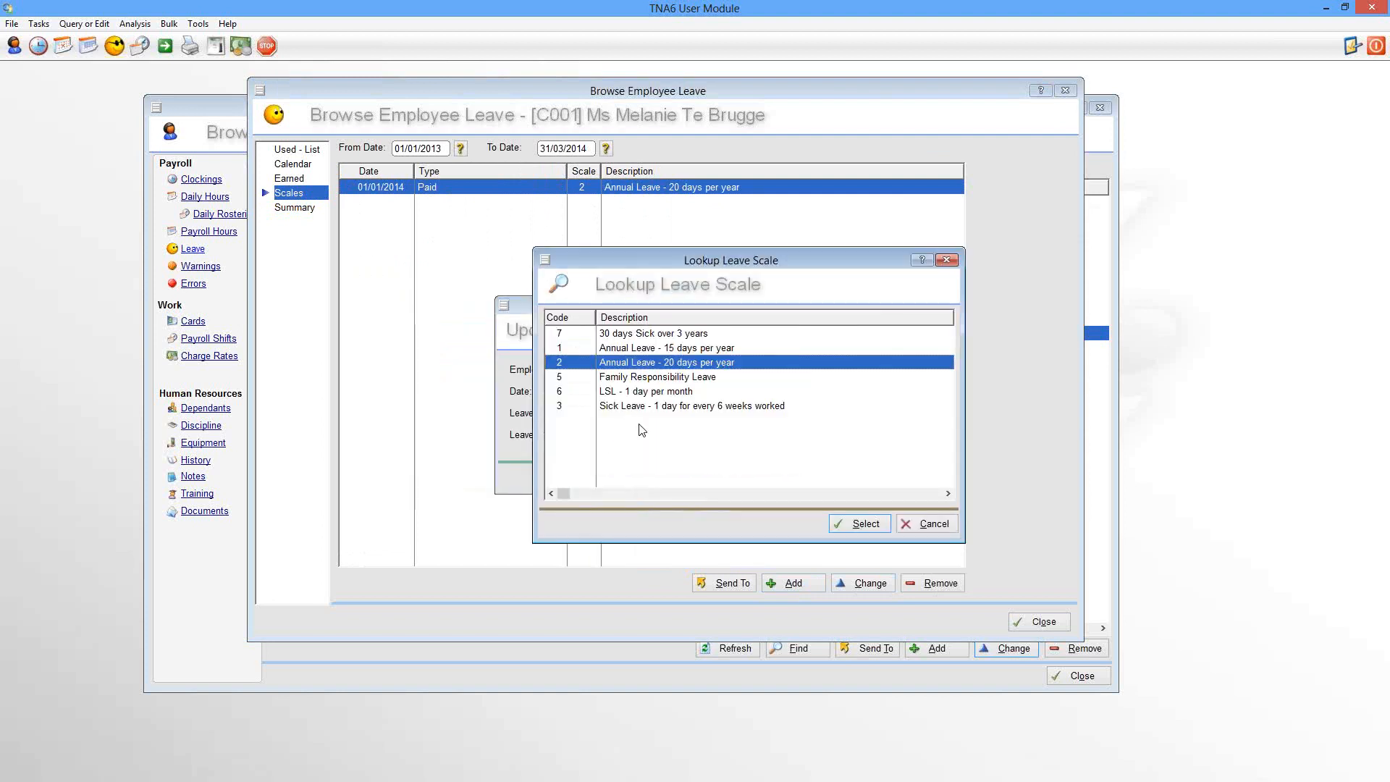
pyautogui.click(632, 335)
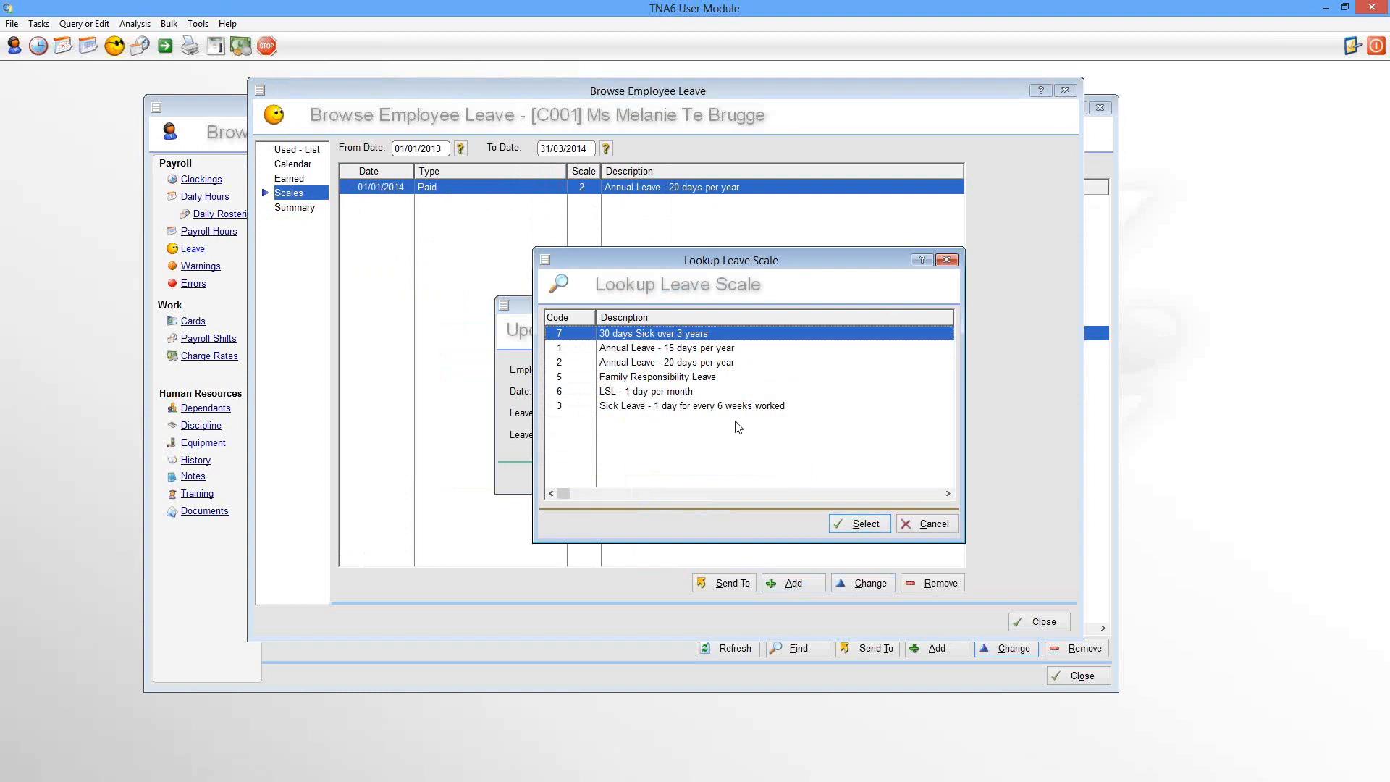
pyautogui.click(665, 408)
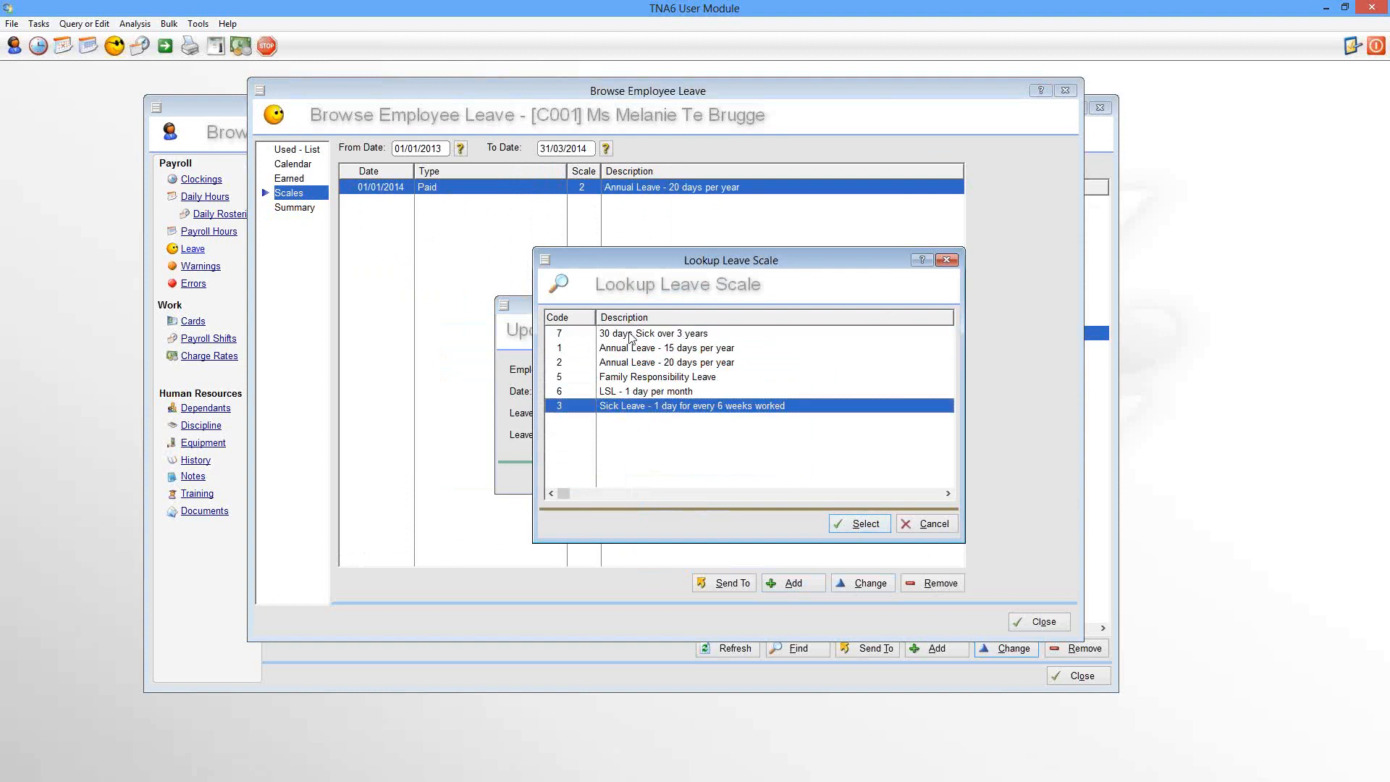
pyautogui.click(630, 333)
pyautogui.click(855, 525)
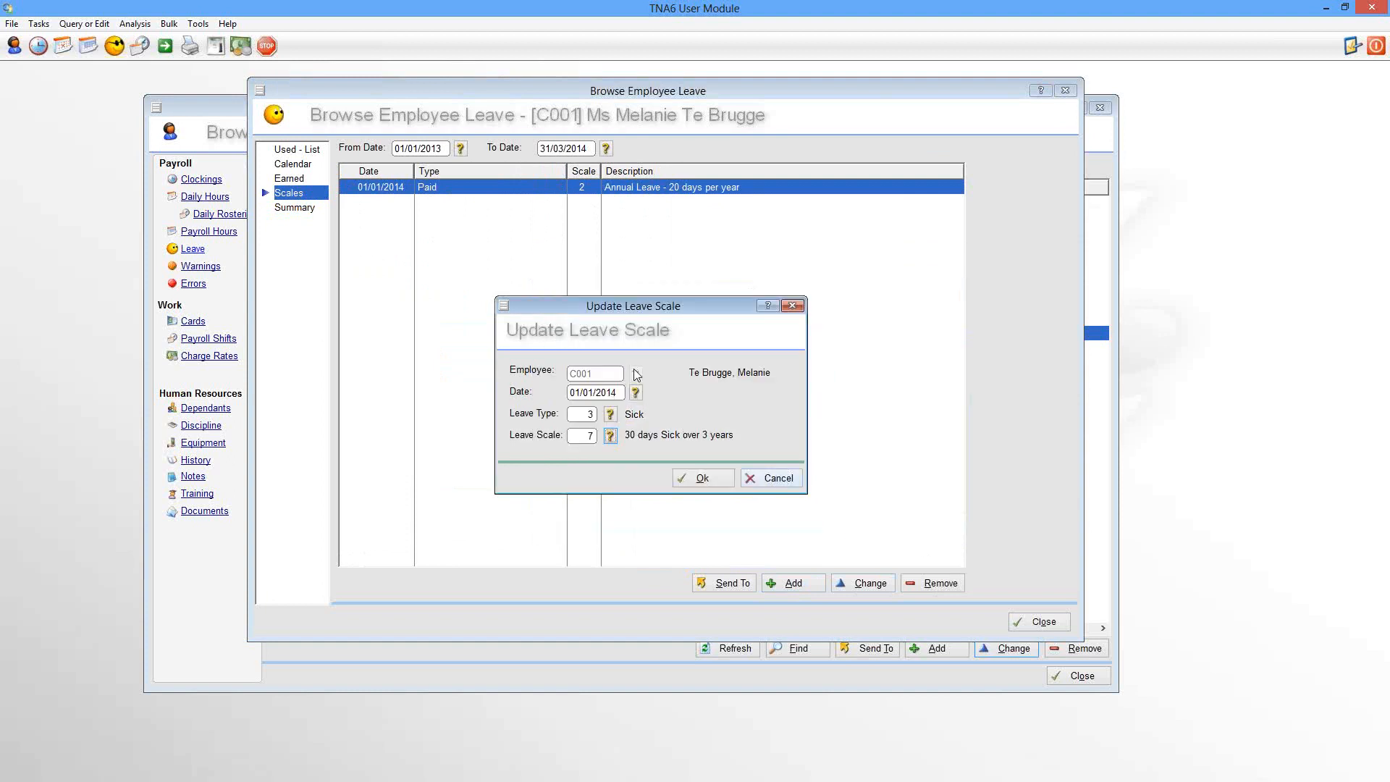
pyautogui.click(707, 475)
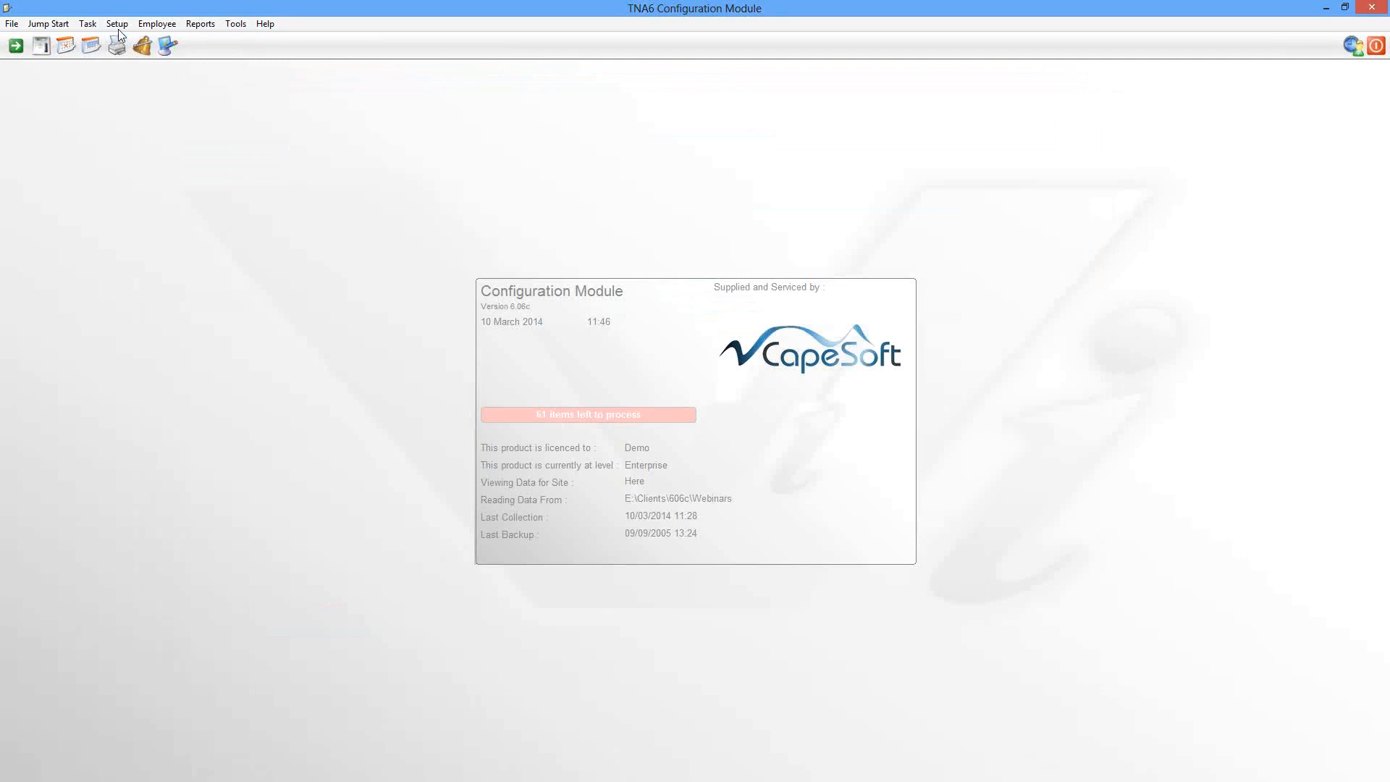
# Step: Open Leave Scales and review the Annual Leave 15 days per year scale without changes
pyautogui.click(117, 24)
pyautogui.moveTo(154, 142)
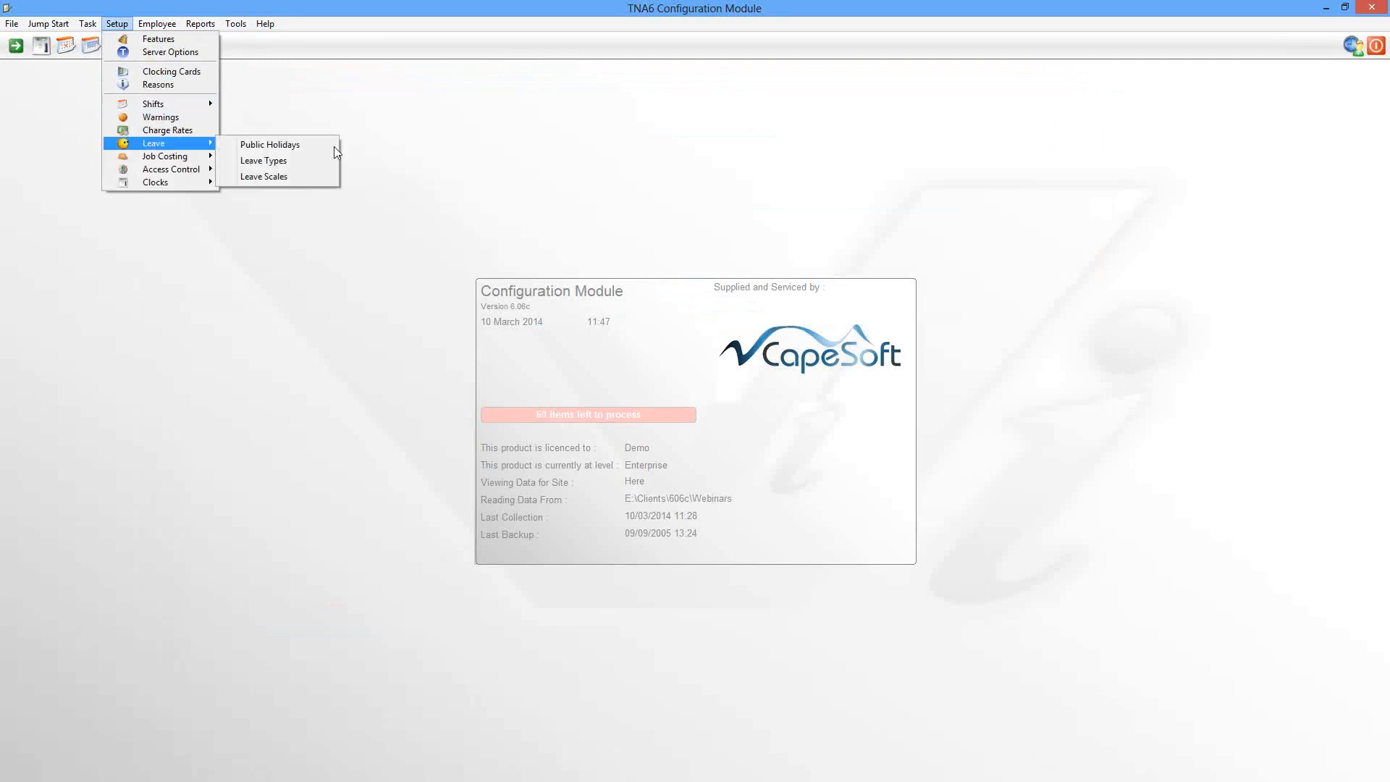
pyautogui.click(300, 188)
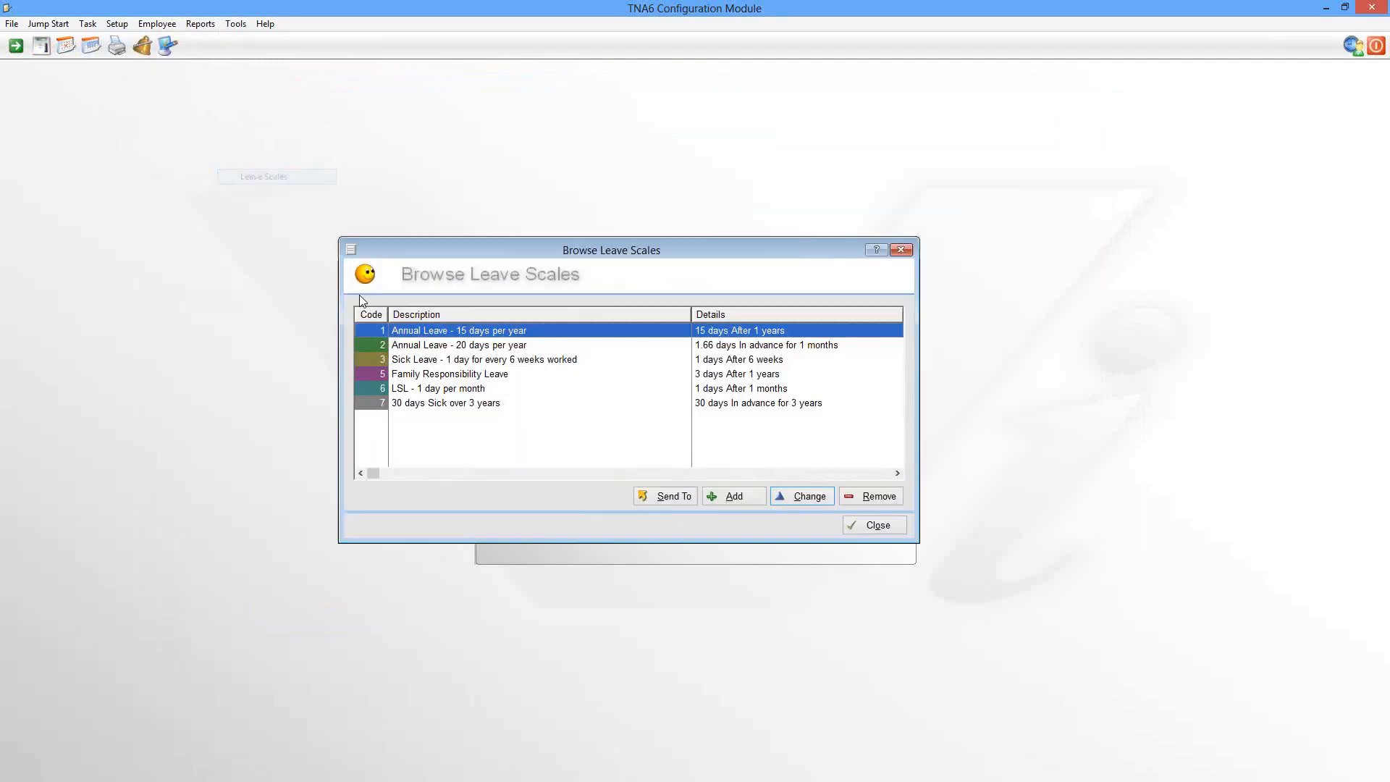
pyautogui.doubleClick(445, 332)
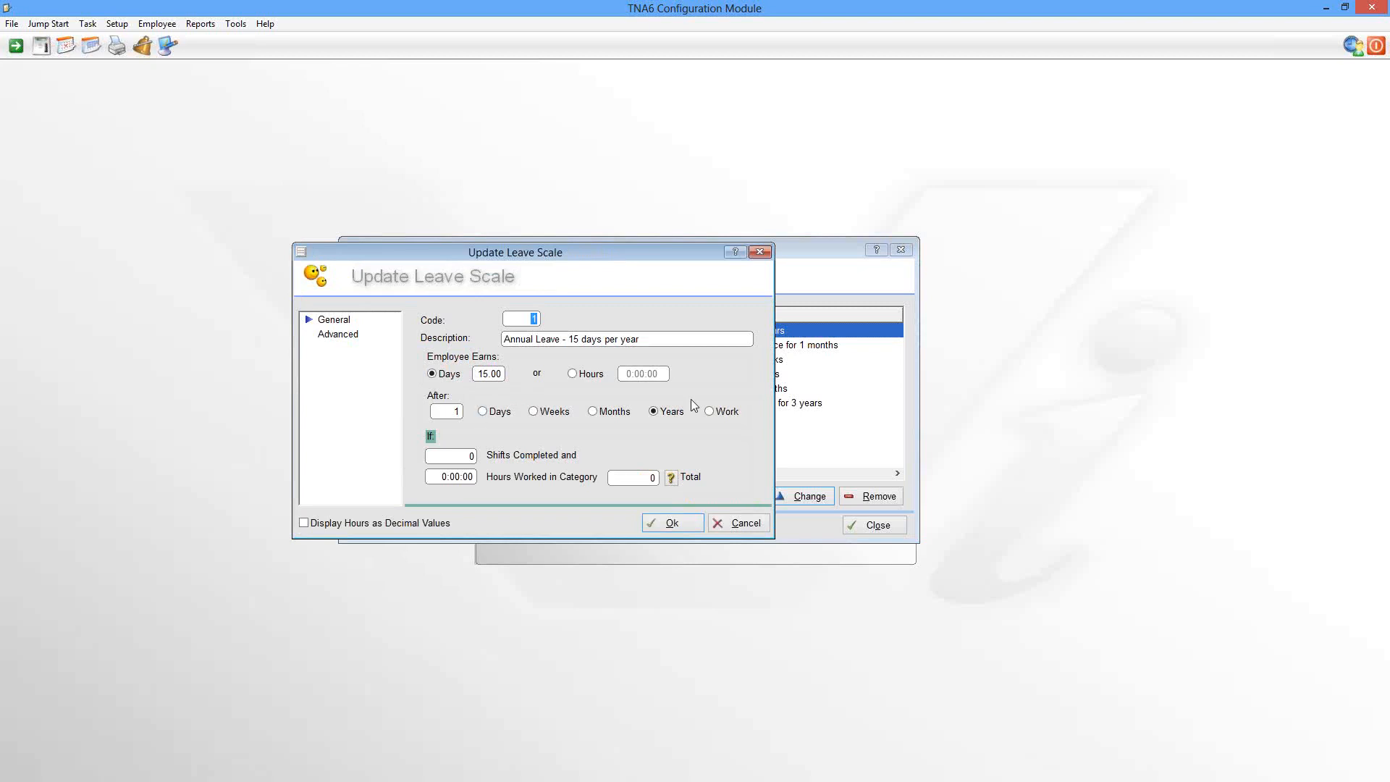
pyautogui.click(724, 524)
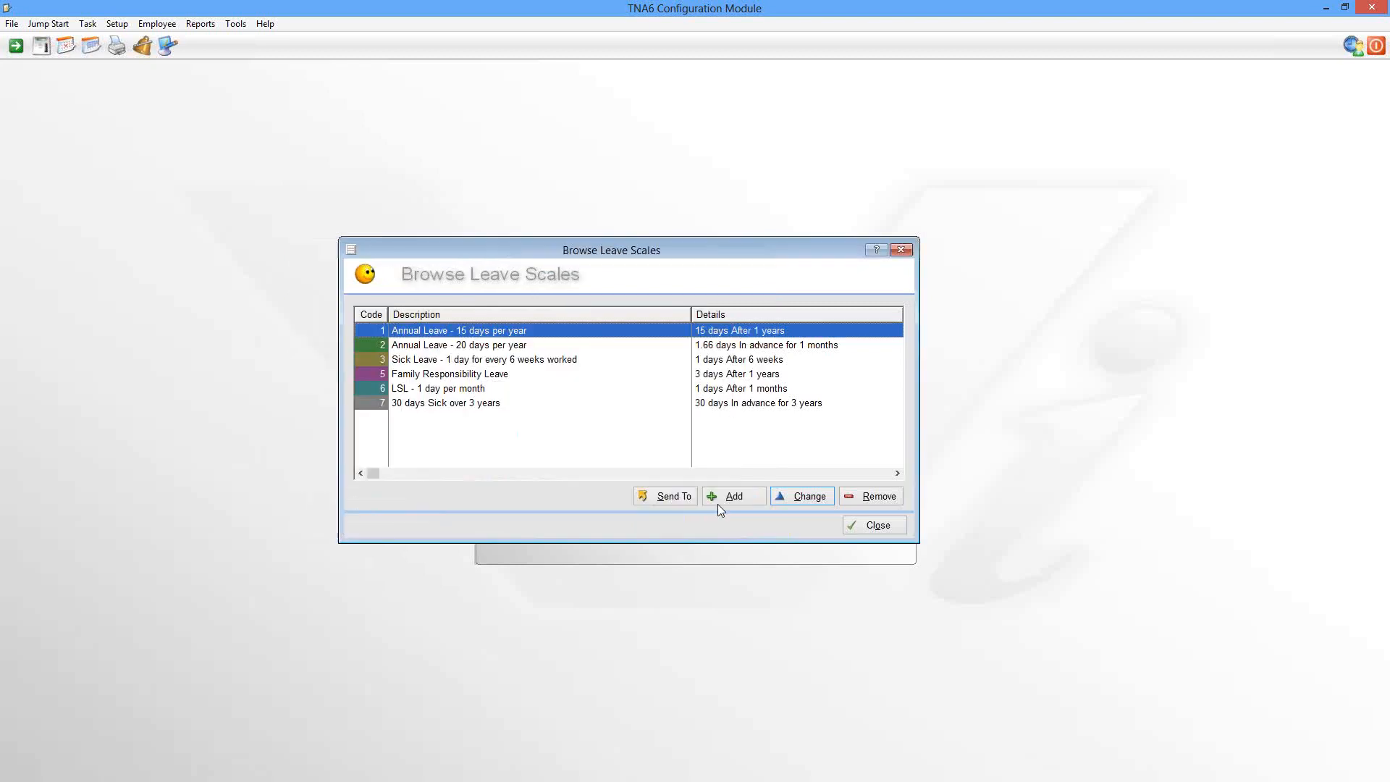
pyautogui.click(467, 348)
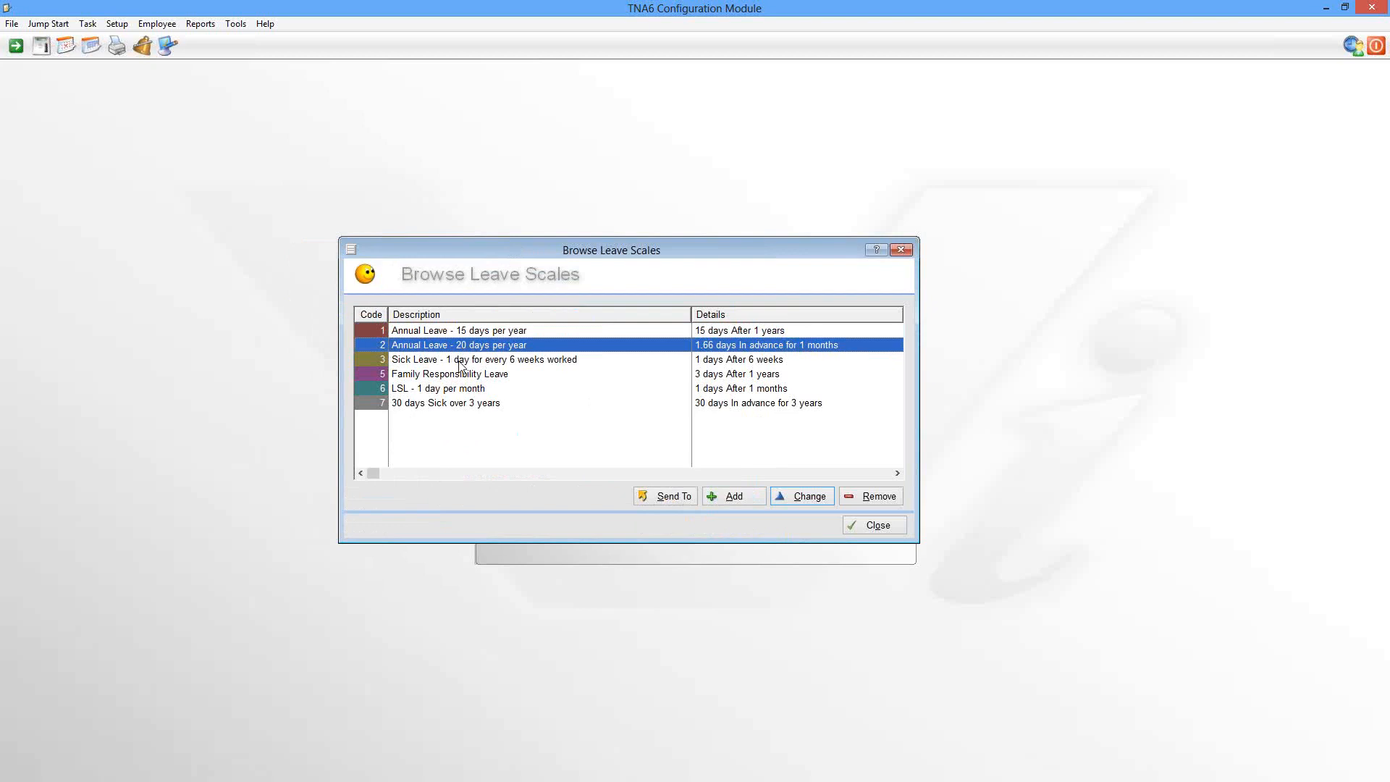
# Step: Inspect the Sick Leave 1 day per 6 weeks scale, including its advanced settings, without saving
pyautogui.doubleClick(460, 364)
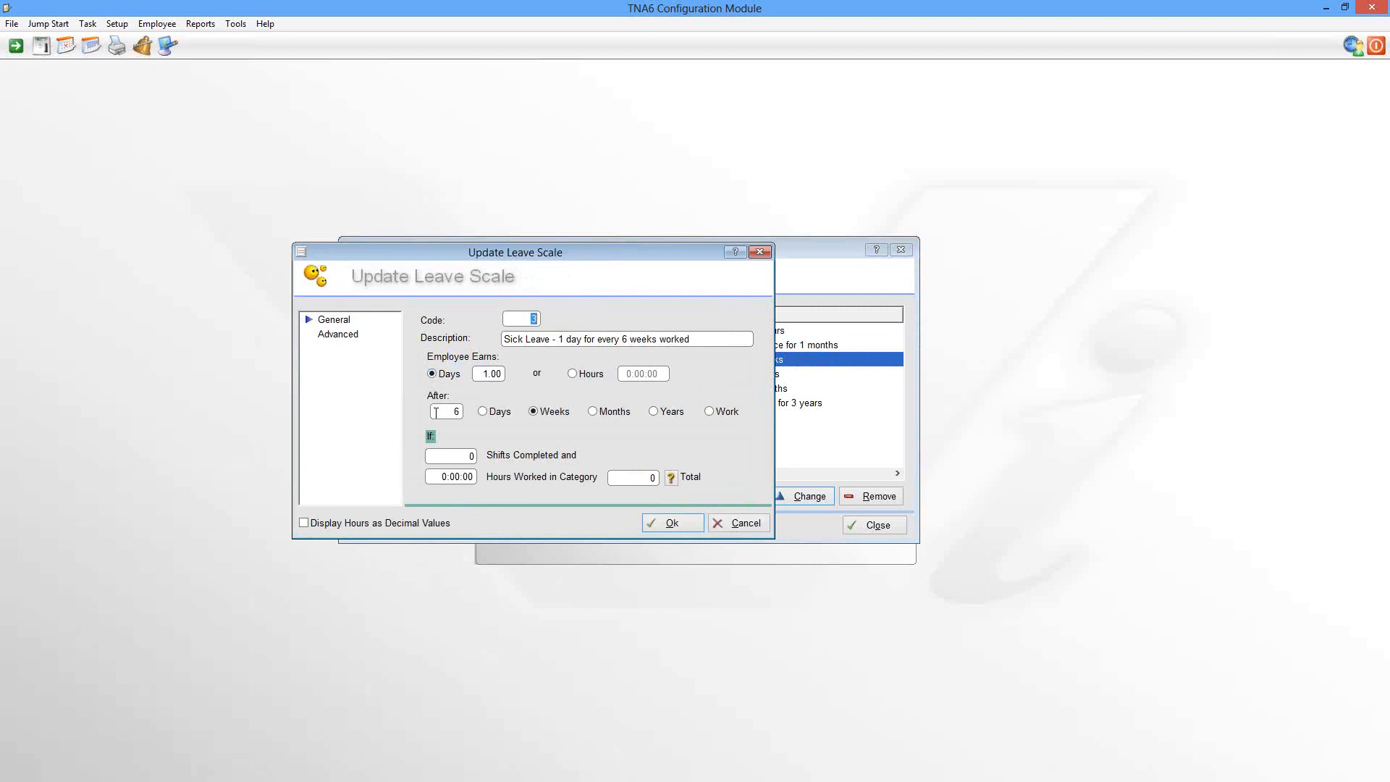
pyautogui.click(329, 335)
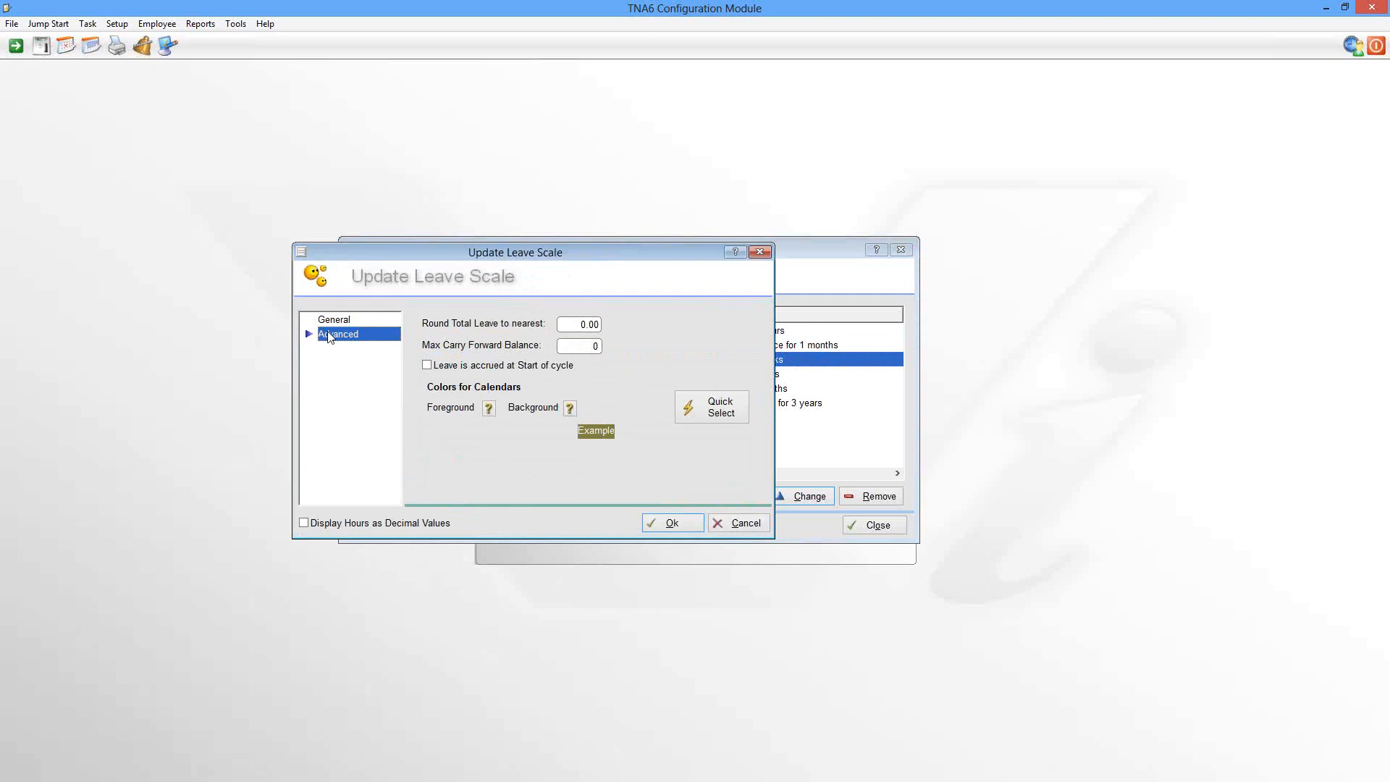
pyautogui.click(327, 322)
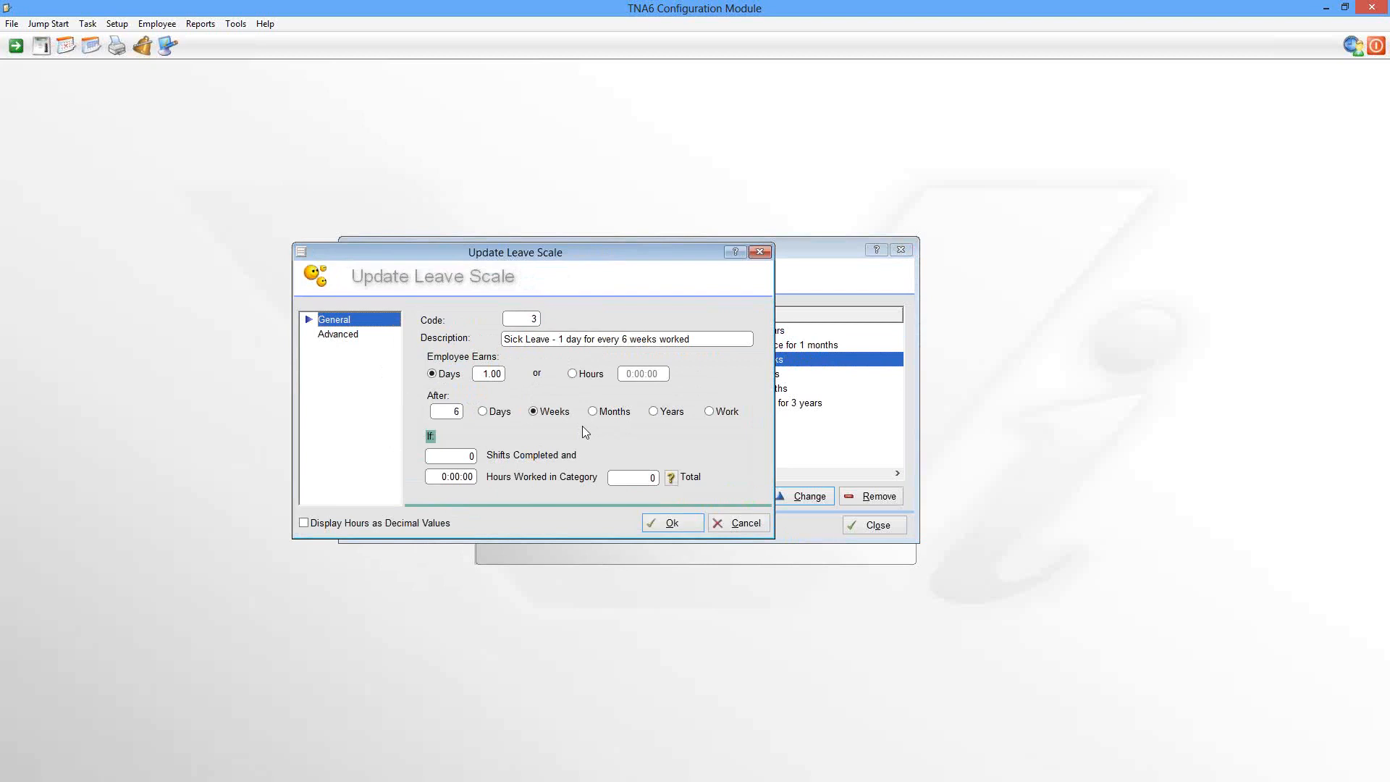
pyautogui.click(732, 525)
# Step: Review the Family Responsibility and LSL scales, close the list, and view the 2013 leave calendar
pyautogui.click(499, 377)
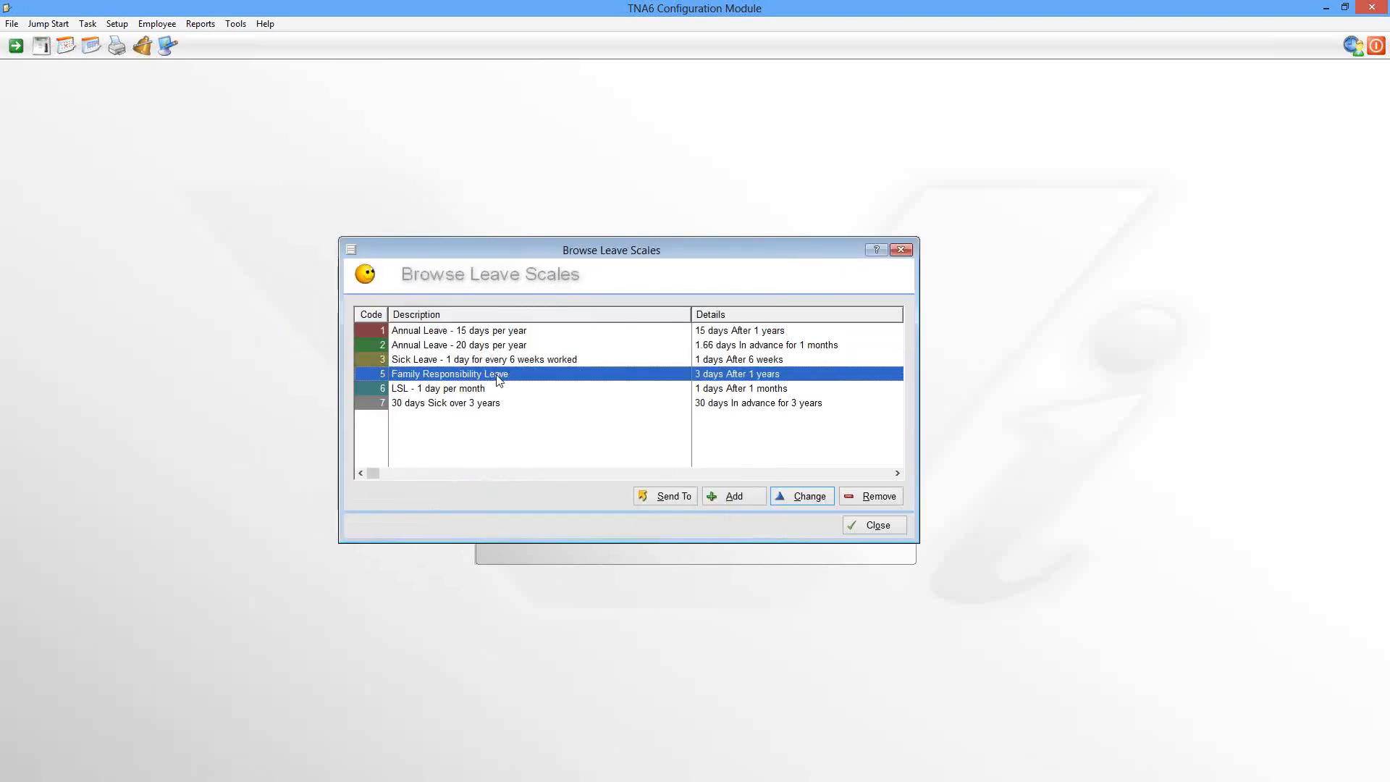
pyautogui.doubleClick(498, 374)
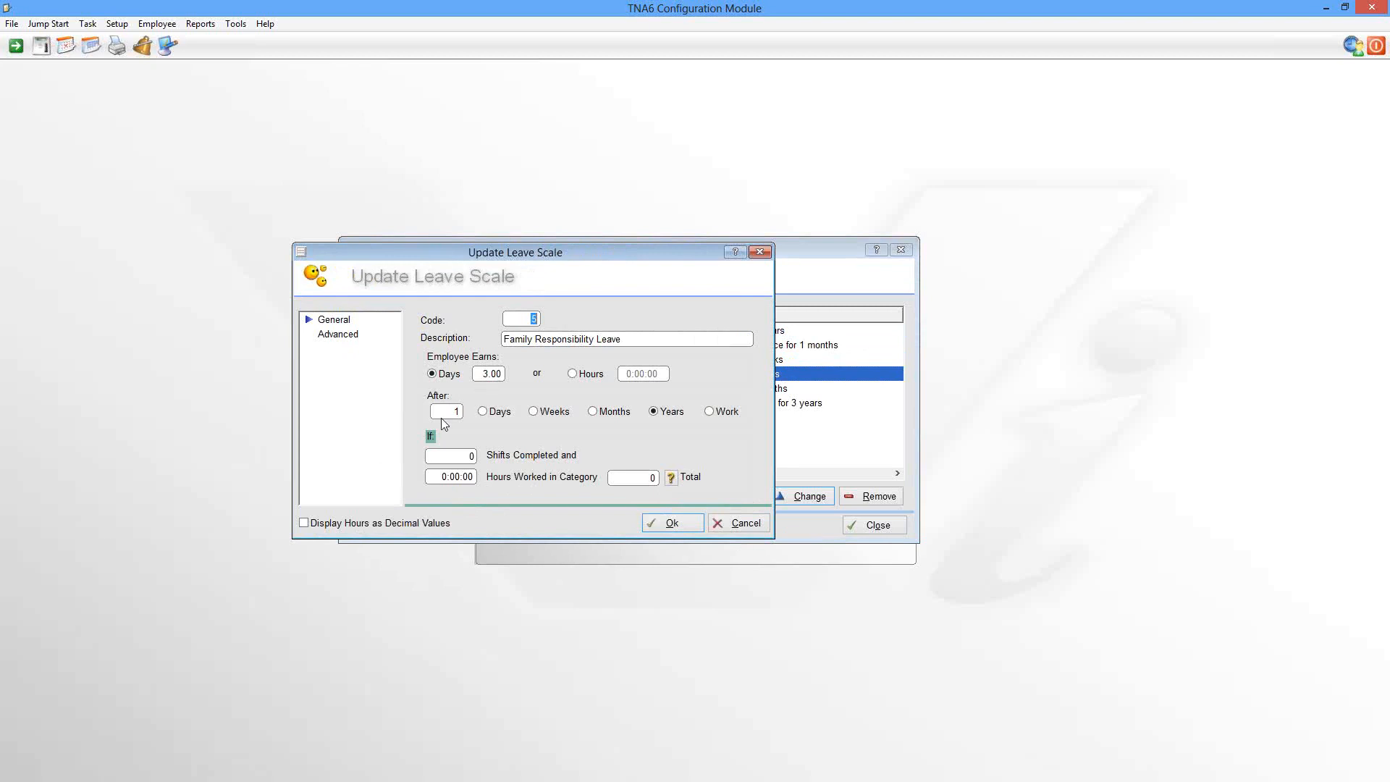
pyautogui.click(740, 523)
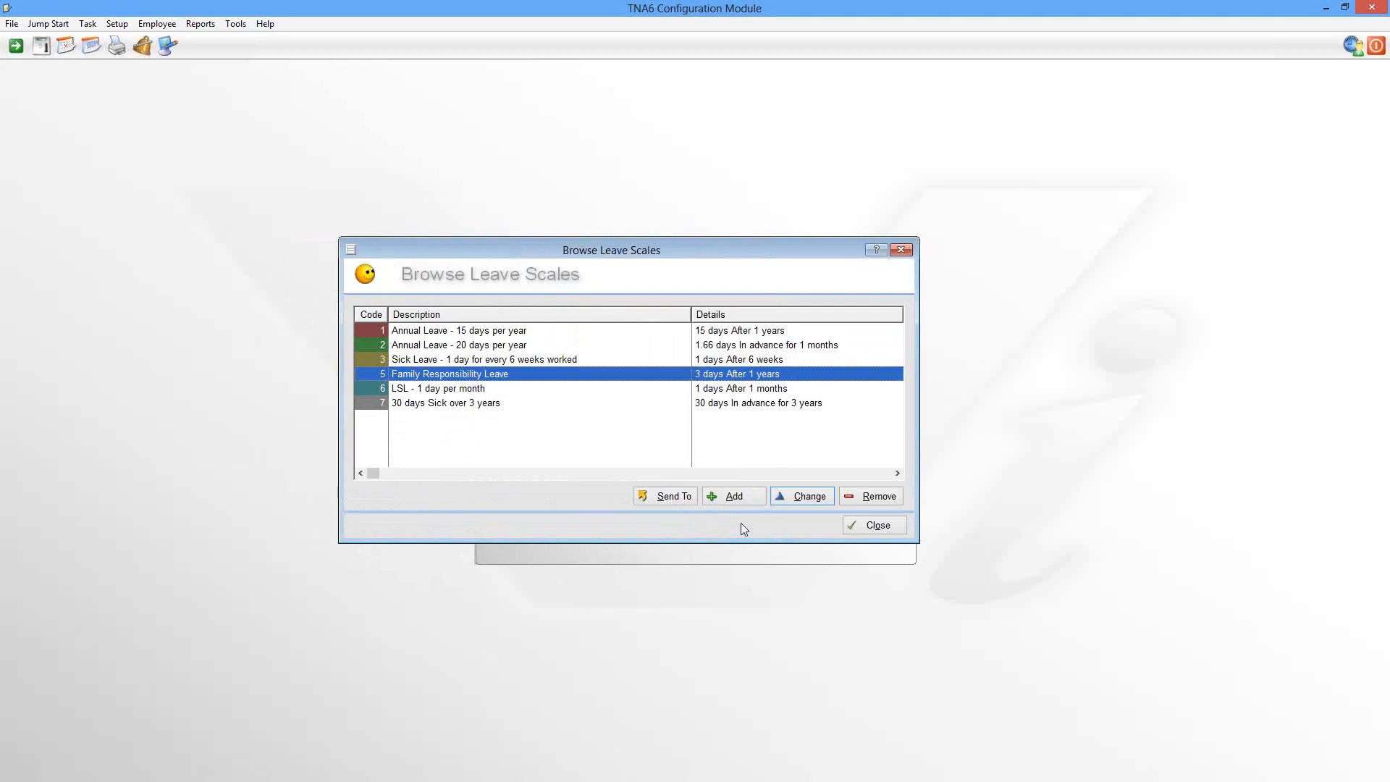
pyautogui.doubleClick(480, 390)
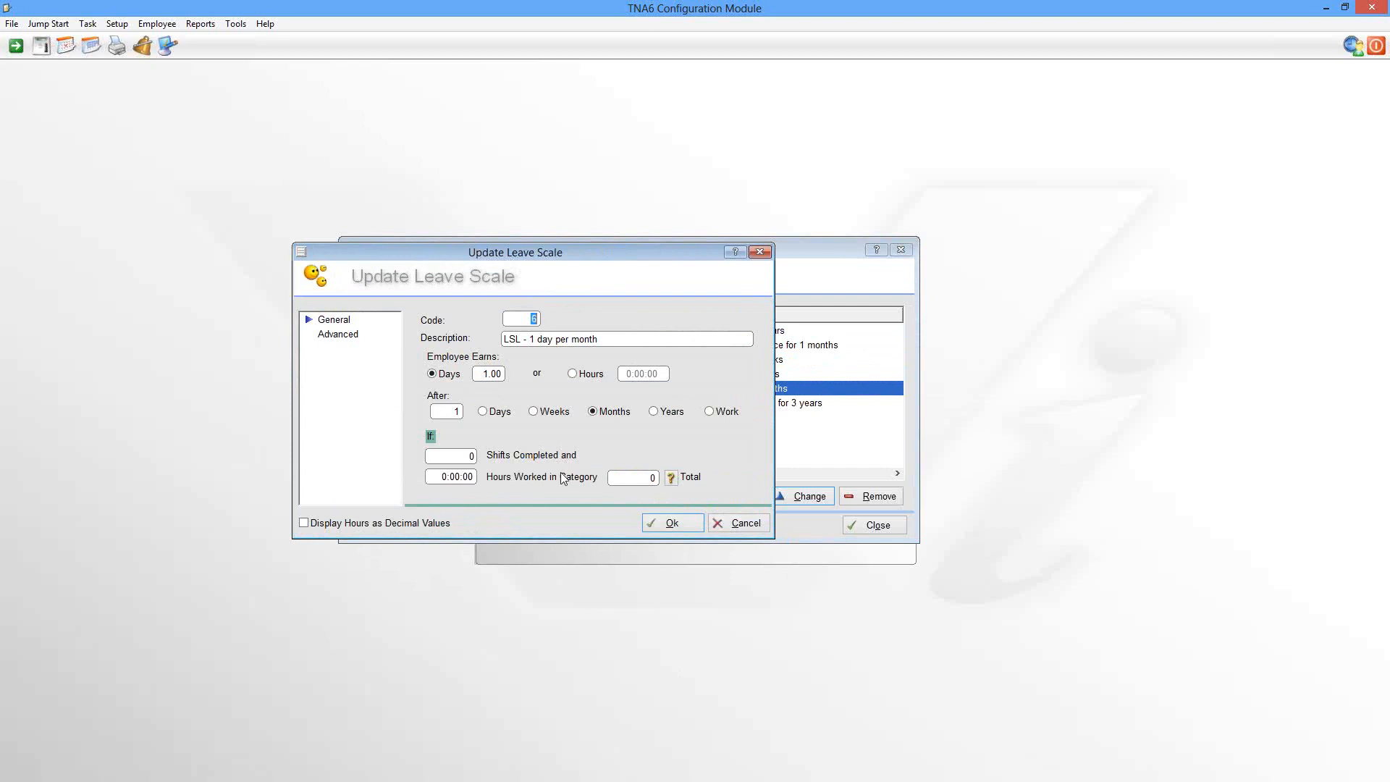
pyautogui.click(741, 524)
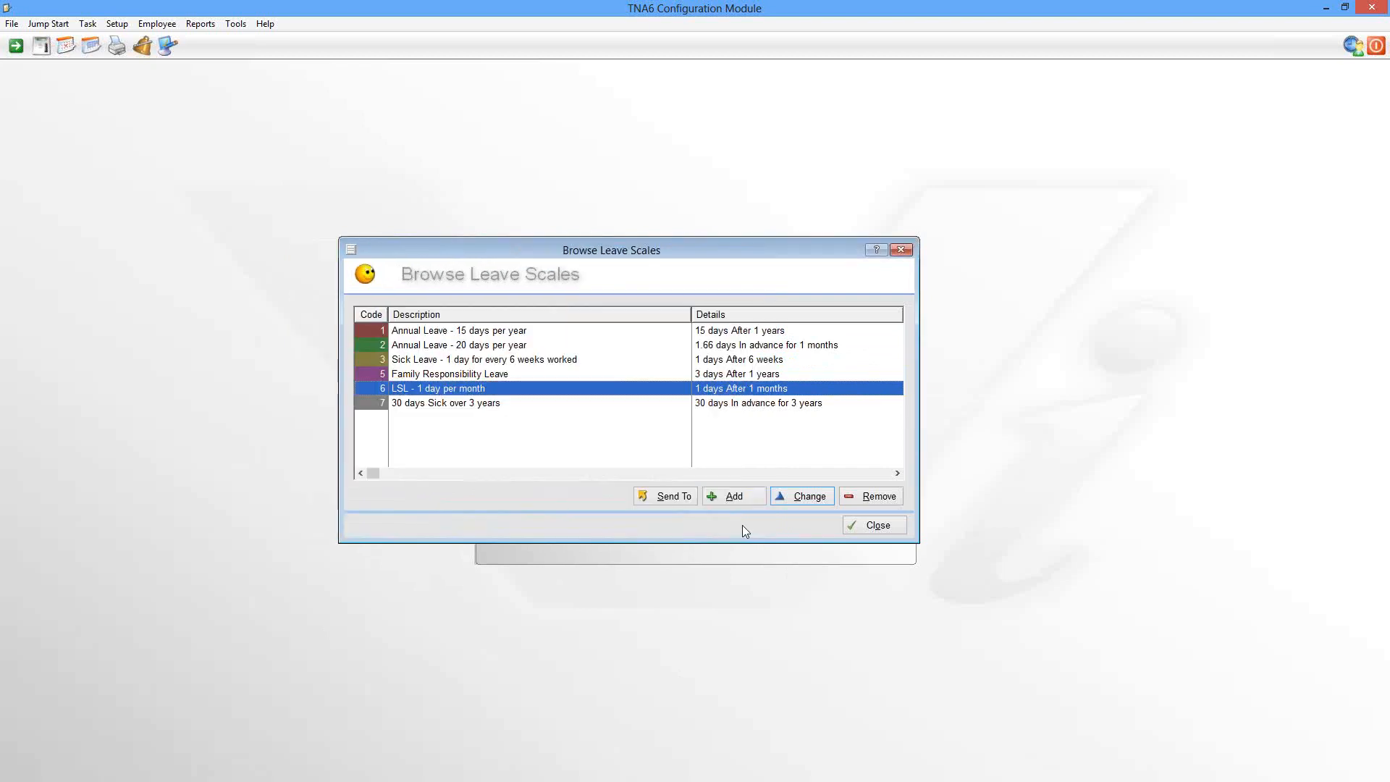
pyautogui.click(876, 526)
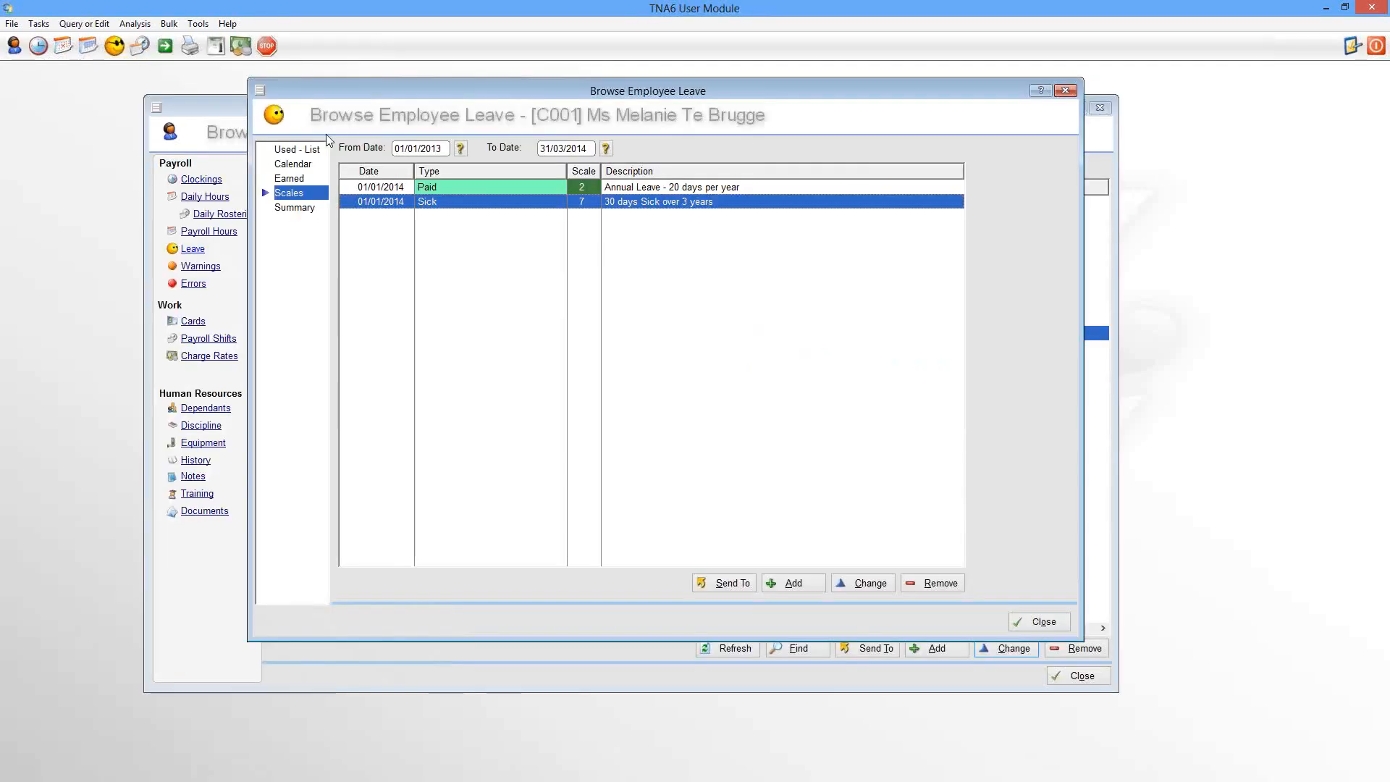
pyautogui.click(302, 165)
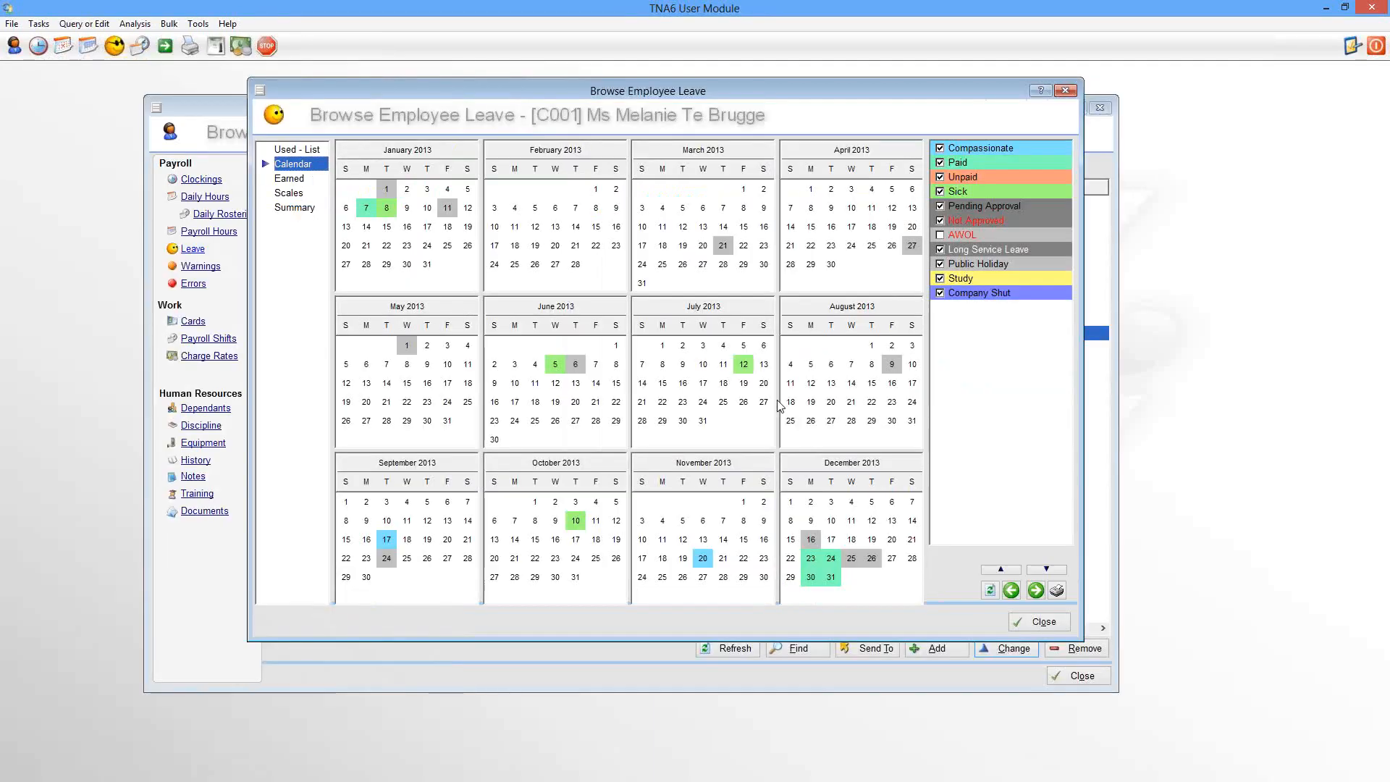